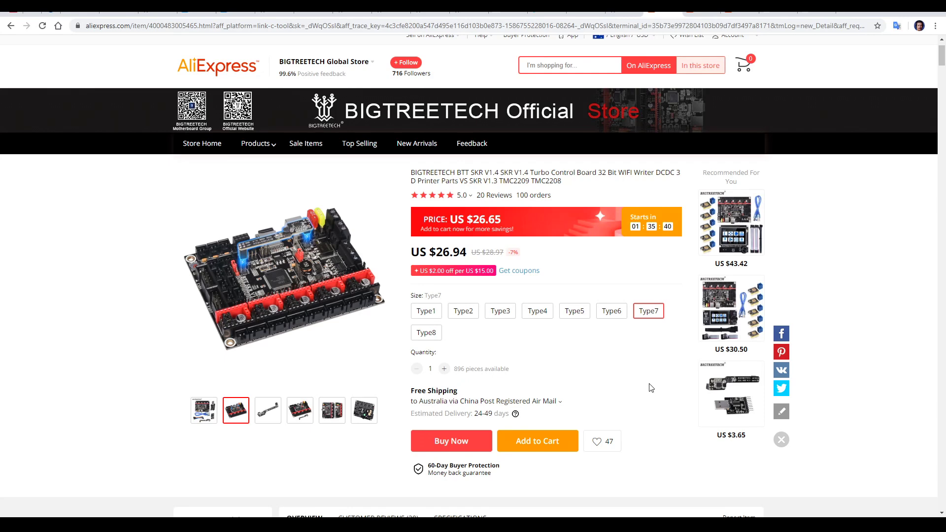
- Scroll to the package options and open the BTT Writer flashing module listing (US $3.65)
scroll(608, 362, down, 10)
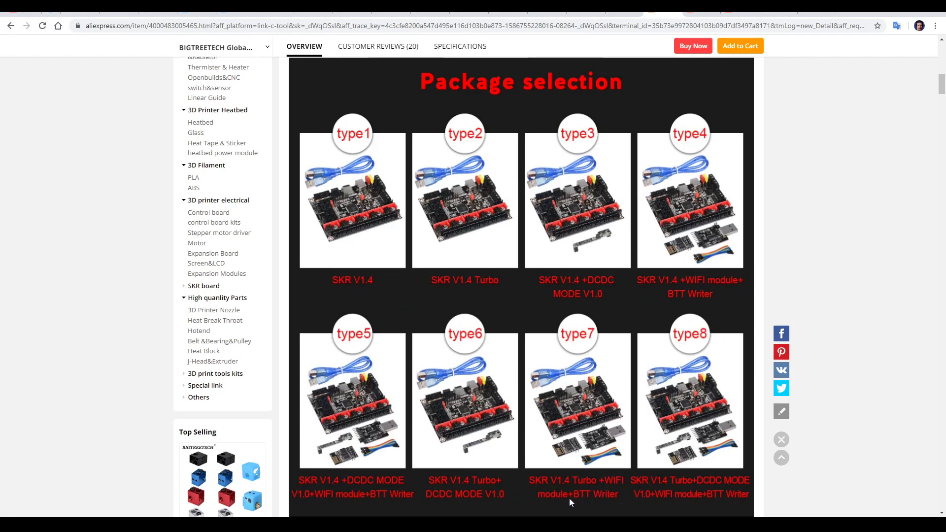
click(619, 500)
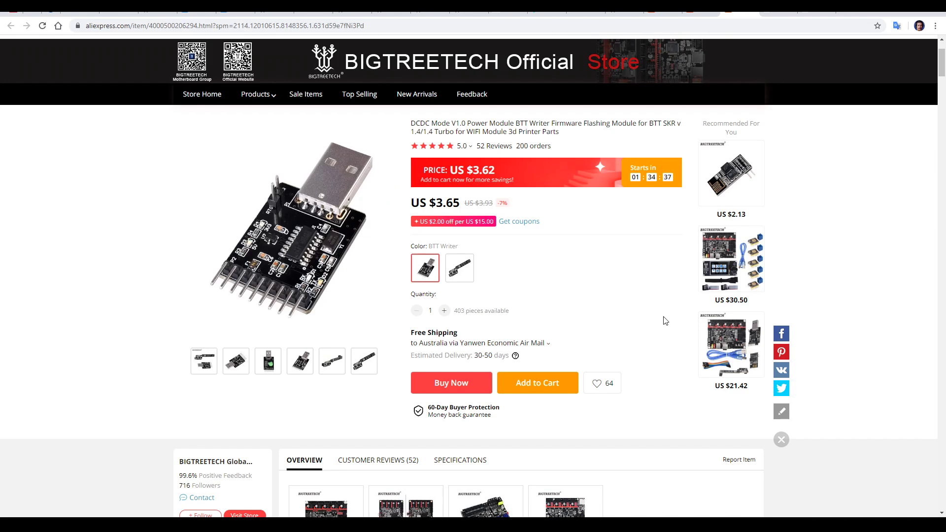
- Switch to the Wikipedia ESP8266 article, then go back to it from the ESP32 article
key(ctrl+Tab)
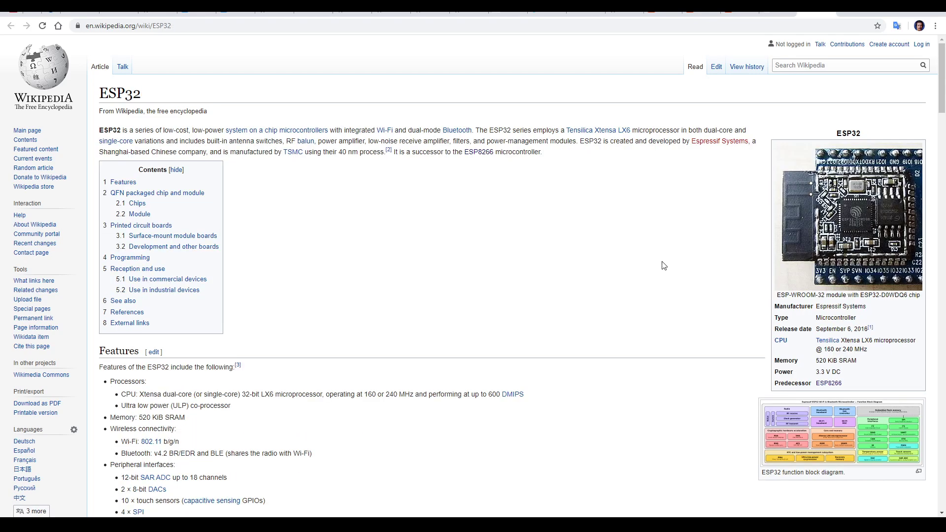
key(alt+Left)
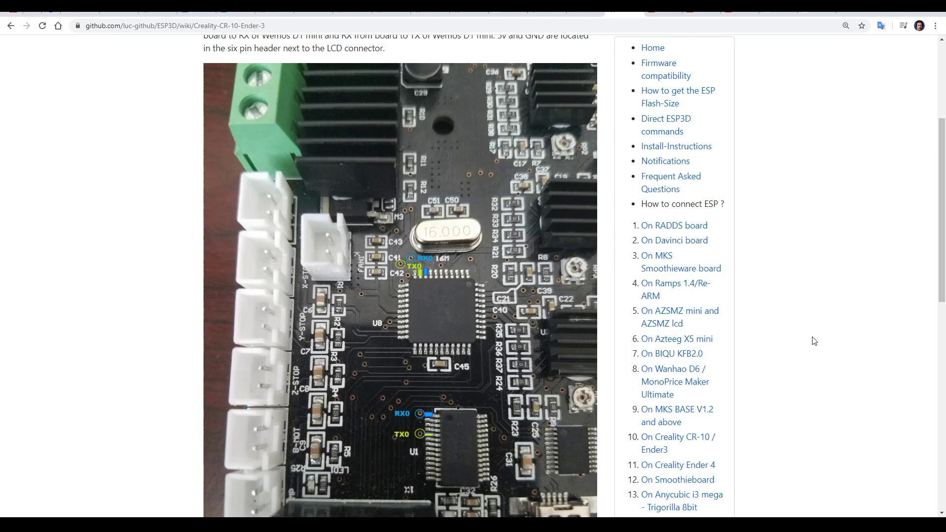
- Scroll to the bottom of the Ender wiring wiki page, then move to the BigTreeTech repositories list
scroll(814, 341, down, 10)
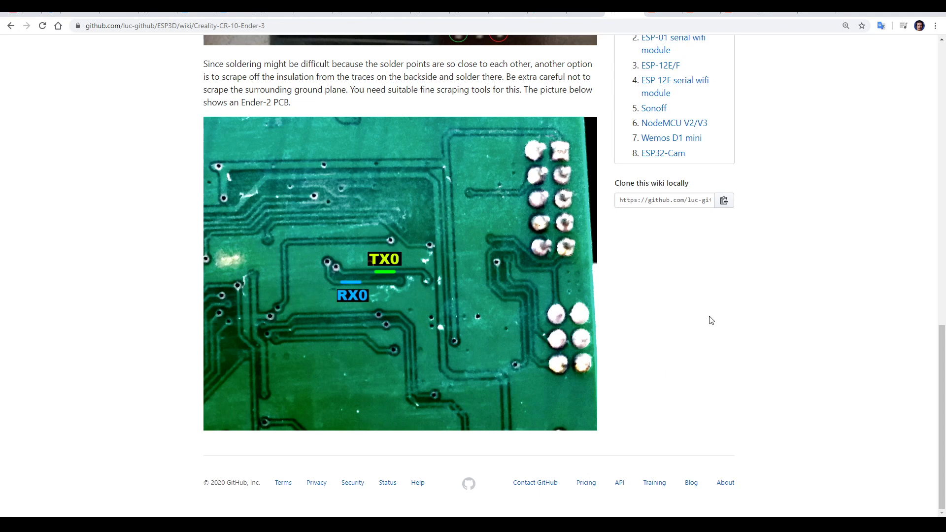
key(ctrl+w)
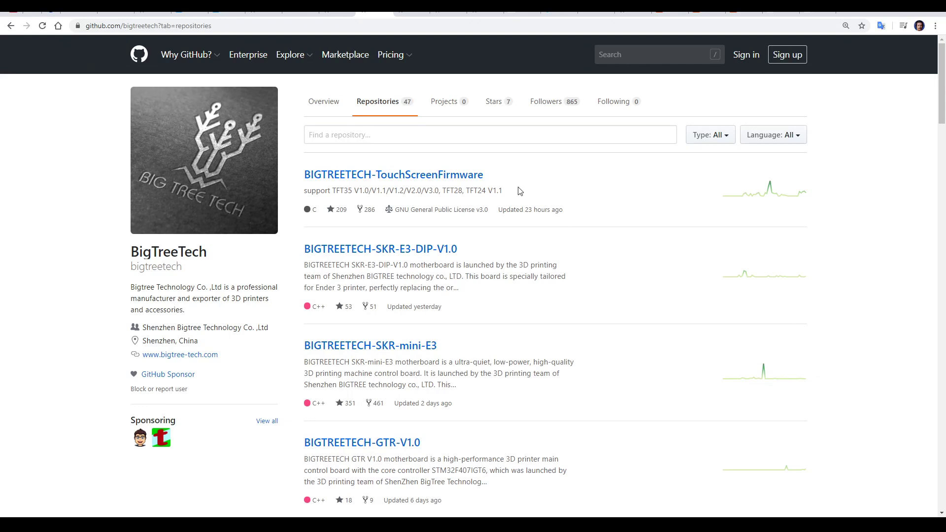
- Filter the BigTreeTech repositories by 'writer' and open BTT-WRITER-V1.0
click(514, 143)
text(writer)
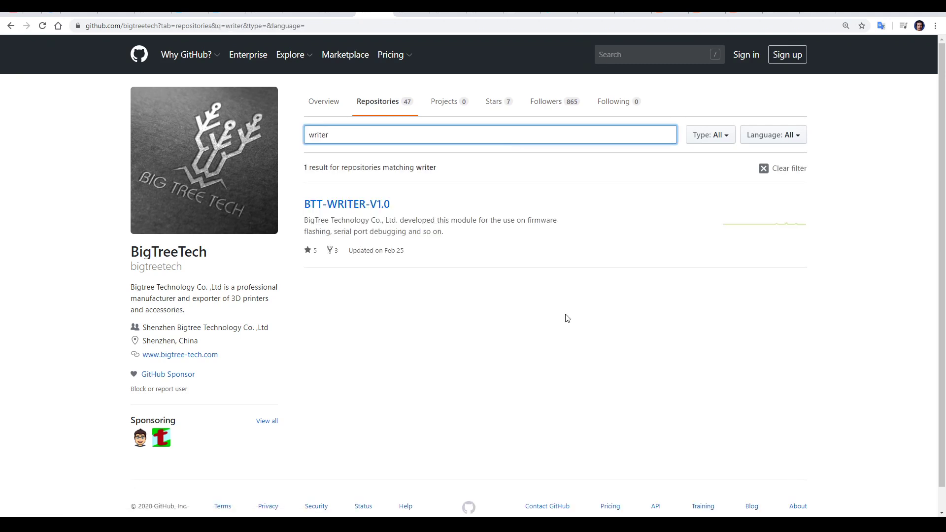
click(383, 209)
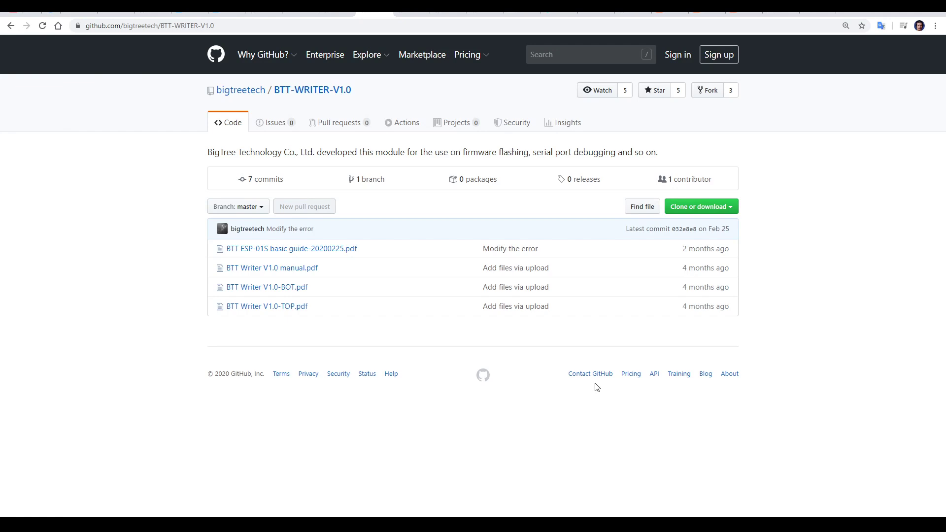
- Read through the BTT Writer manual and open the flashing tool's Google Drive download link
drag(942, 77, 942, 288)
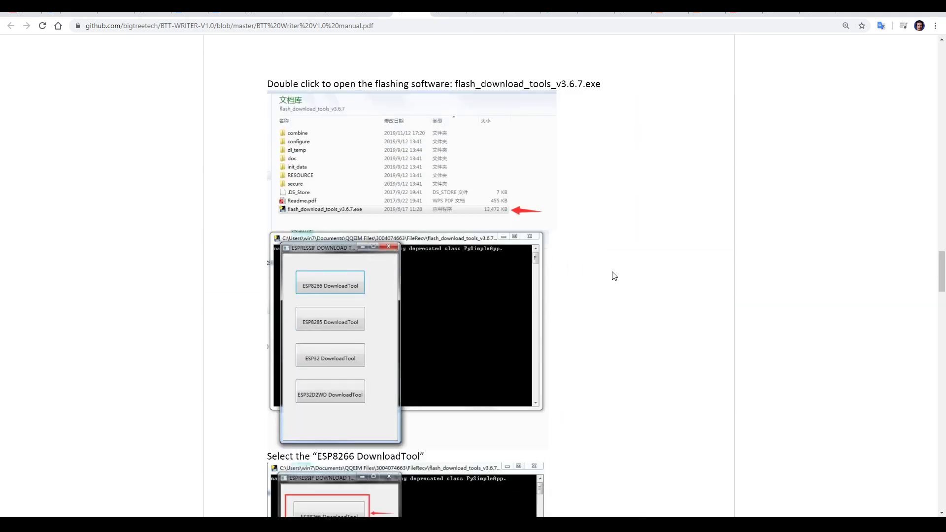
scroll(621, 280, up, 15)
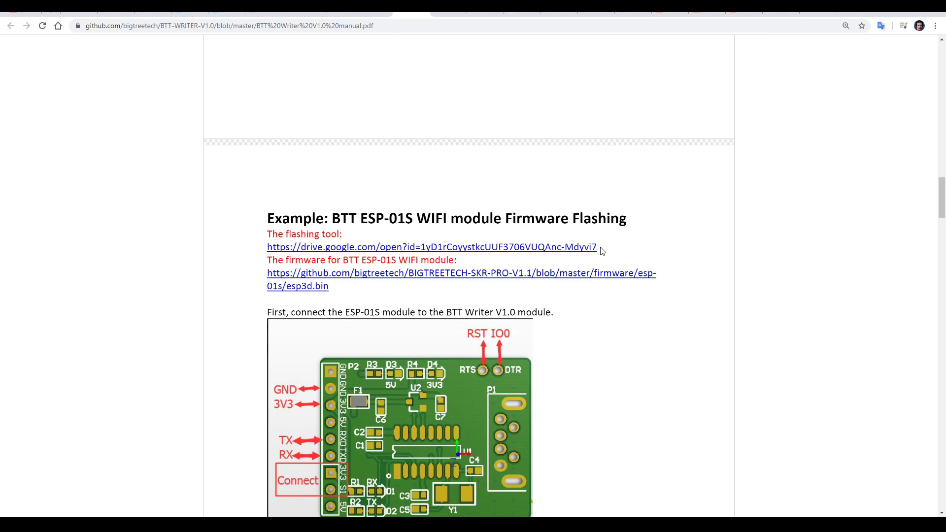
click(516, 249)
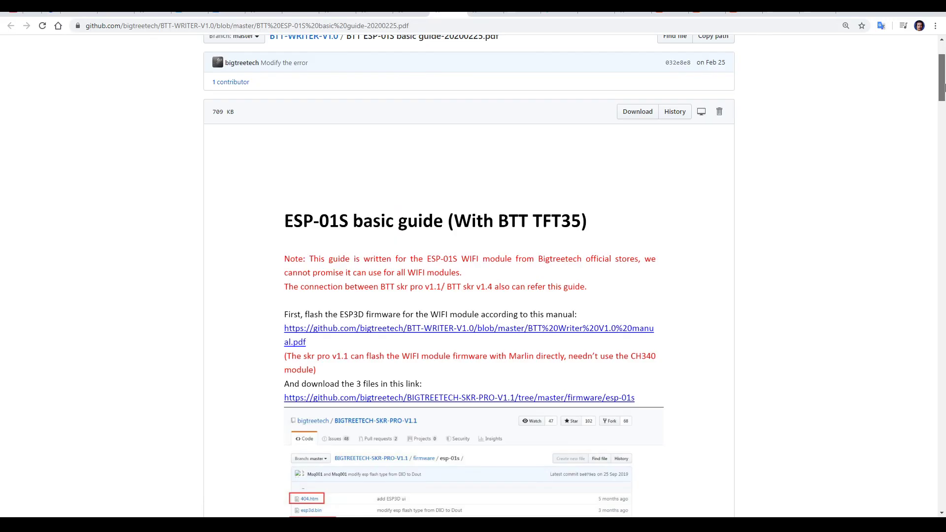
drag(945, 88, 944, 238)
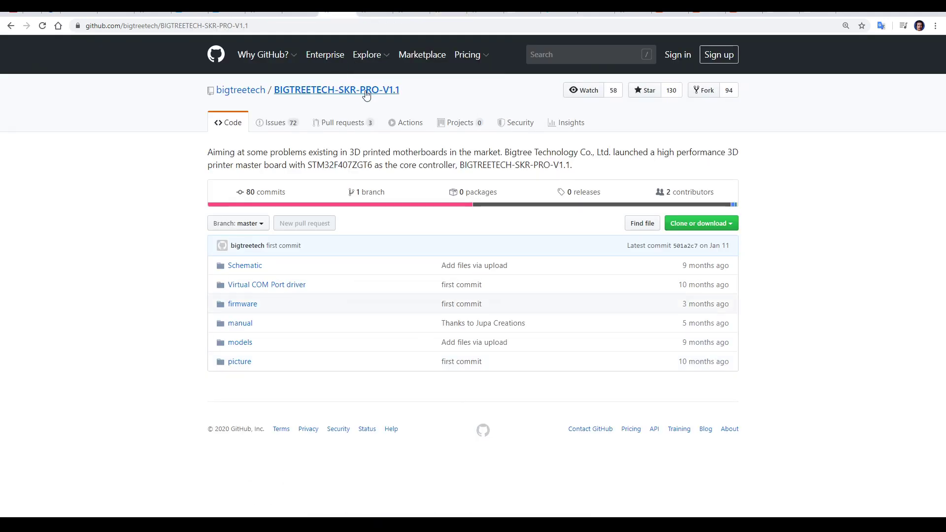
- Open the SKR-PRO repository's firmware > esp-01s folder
click(243, 305)
click(242, 293)
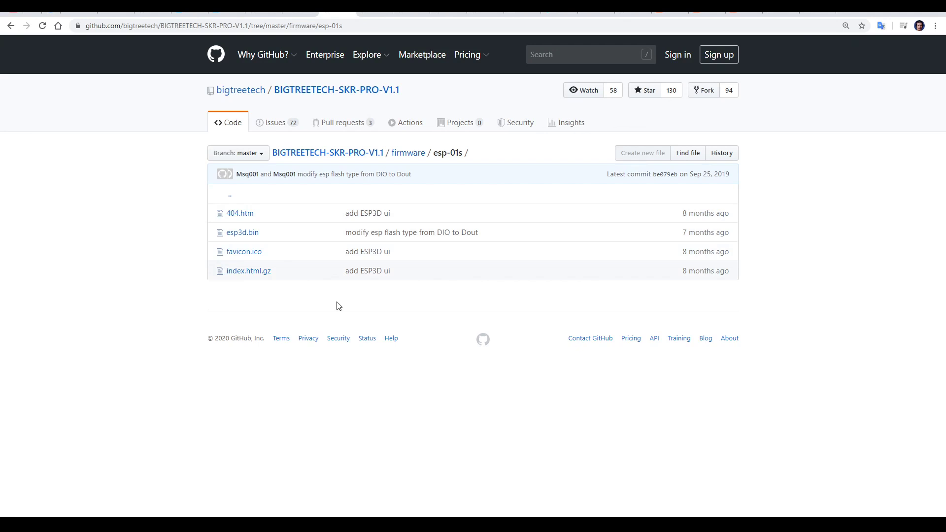
key(ctrl+Tab)
key(ctrl+Tab)
key(ctrl+Tab)
key(ctrl+Tab)
- Download esp3d.bin from the esp-01s folder and return to the folder listing
click(363, 153)
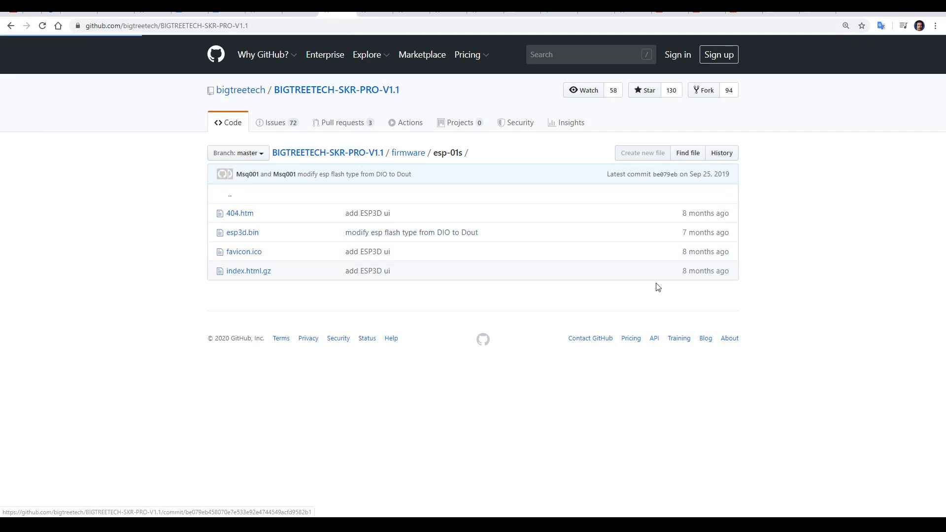
click(724, 224)
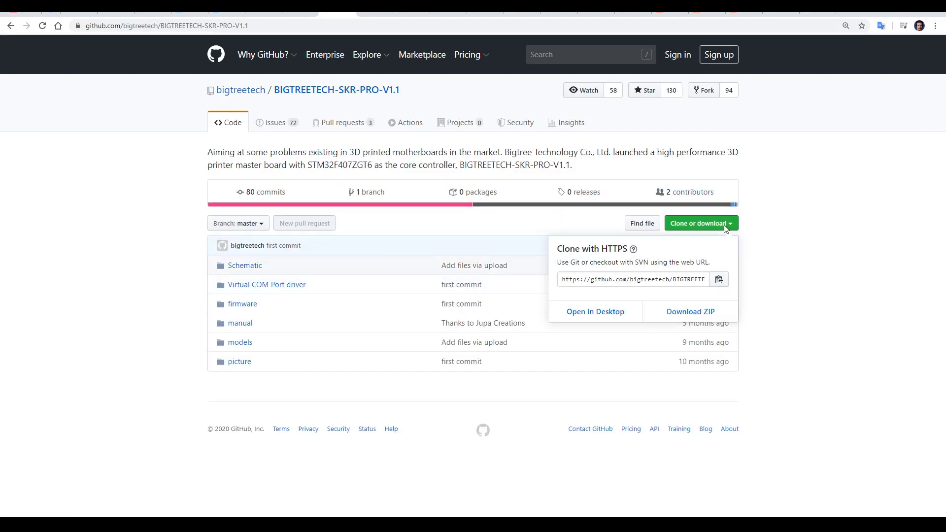
key(alt+Left)
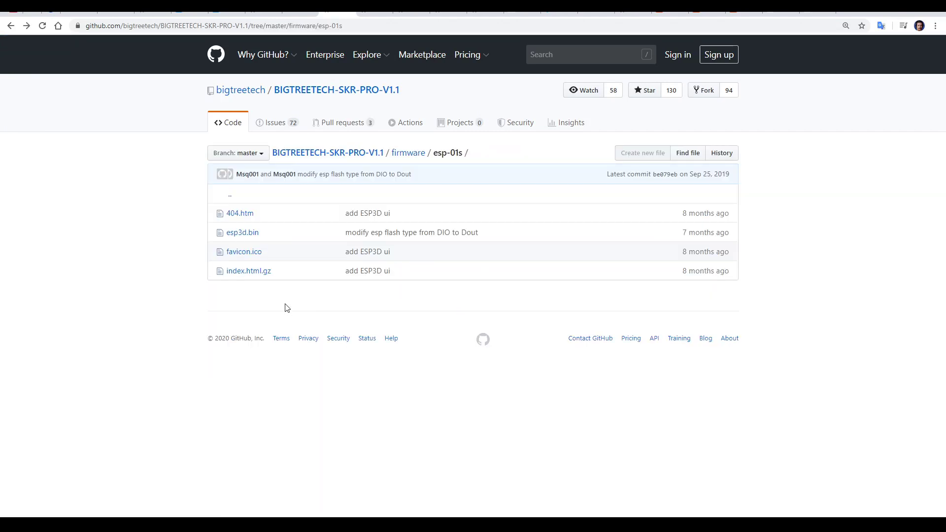
click(250, 235)
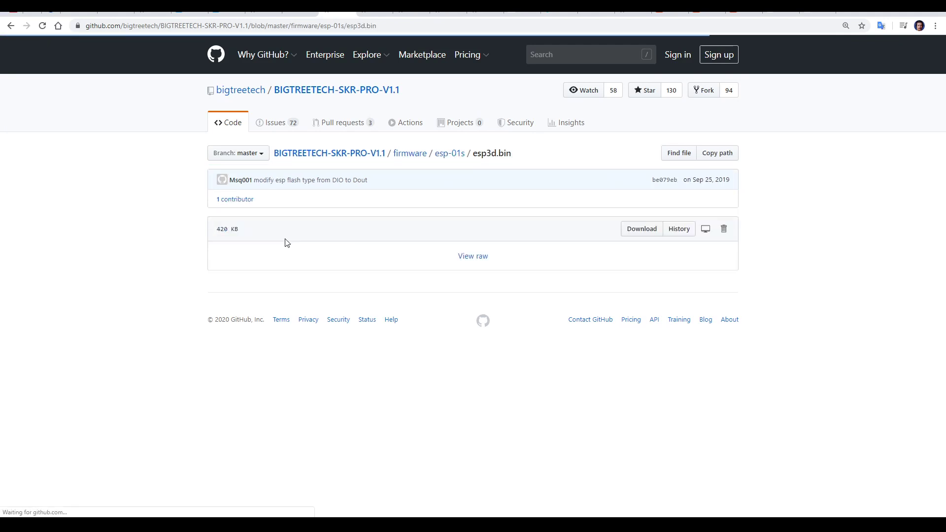
click(630, 229)
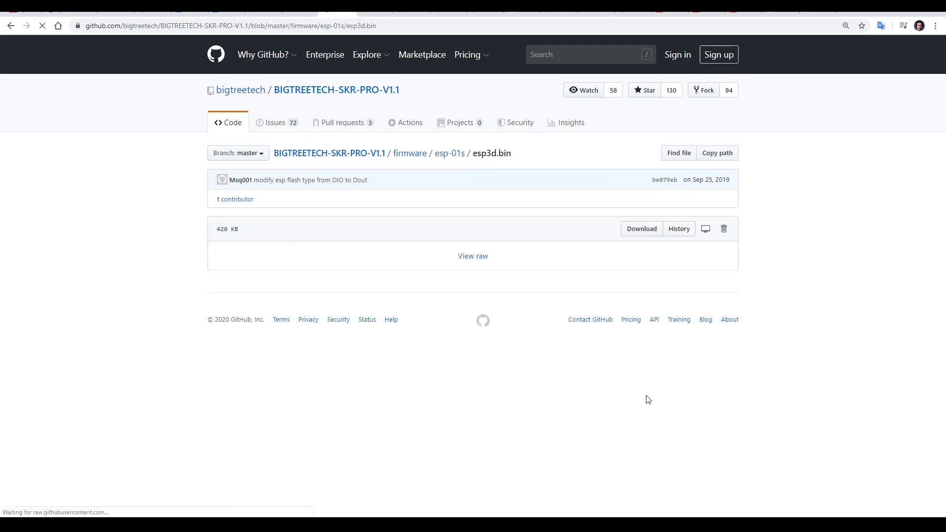
key(alt+Left)
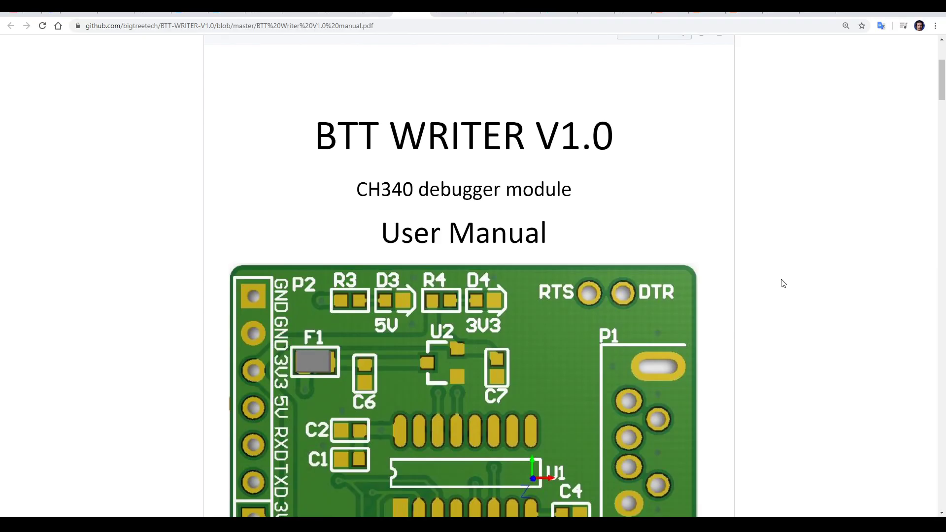
- Scroll the BTT Writer V1.0 manual down to the ESP-01S flashing example wiring diagram
scroll(783, 283, down, 3)
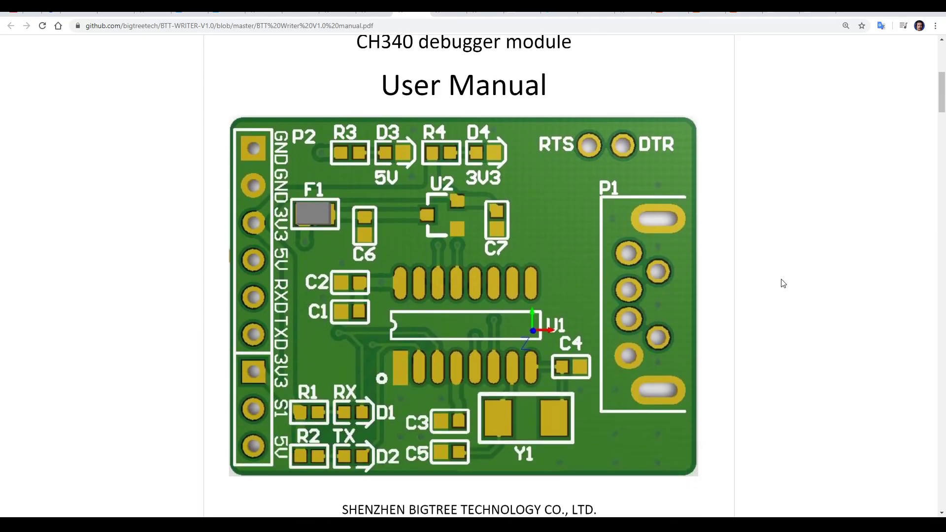
scroll(375, 385, down, 10)
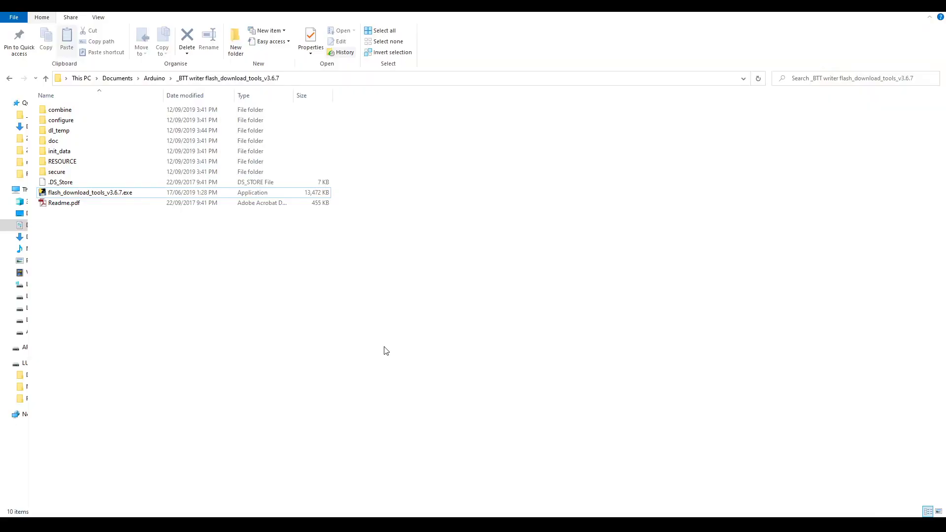
- Launch flash_download_tools_v3.6.7.exe from the _BTT writer flash_download_tools_v3.6.7 folder
click(117, 196)
double_click(117, 197)
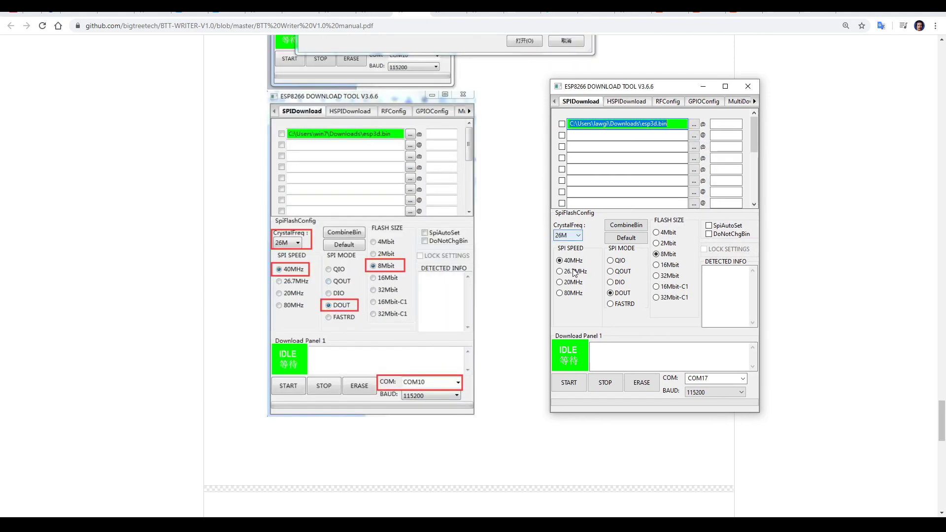
mouse_move(584, 294)
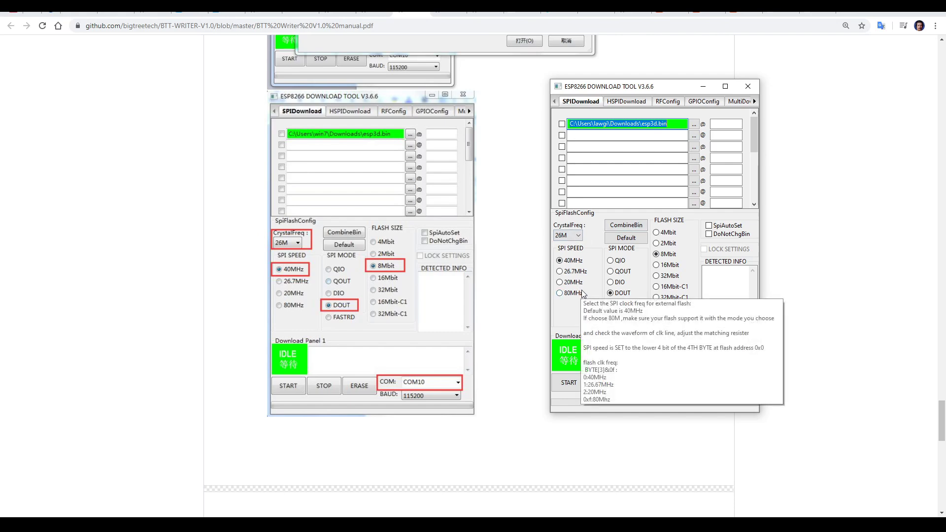
mouse_move(581, 238)
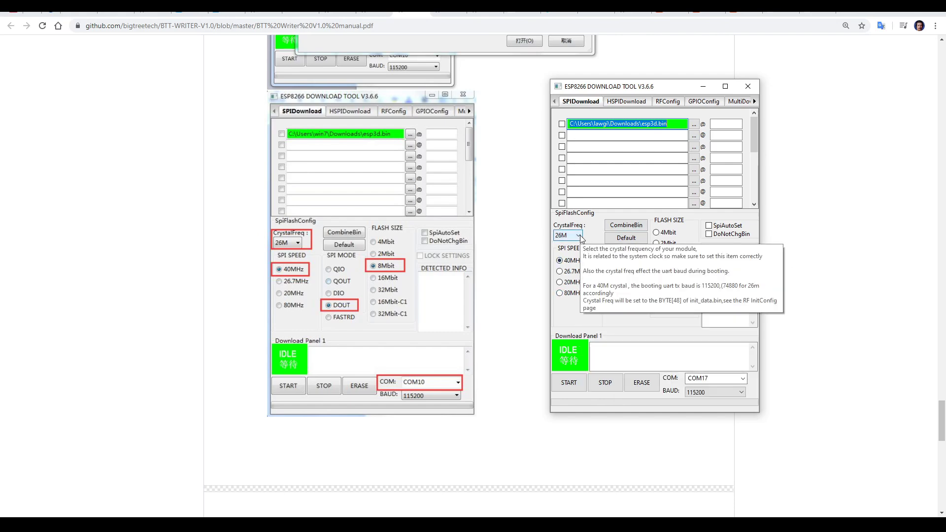
mouse_move(583, 263)
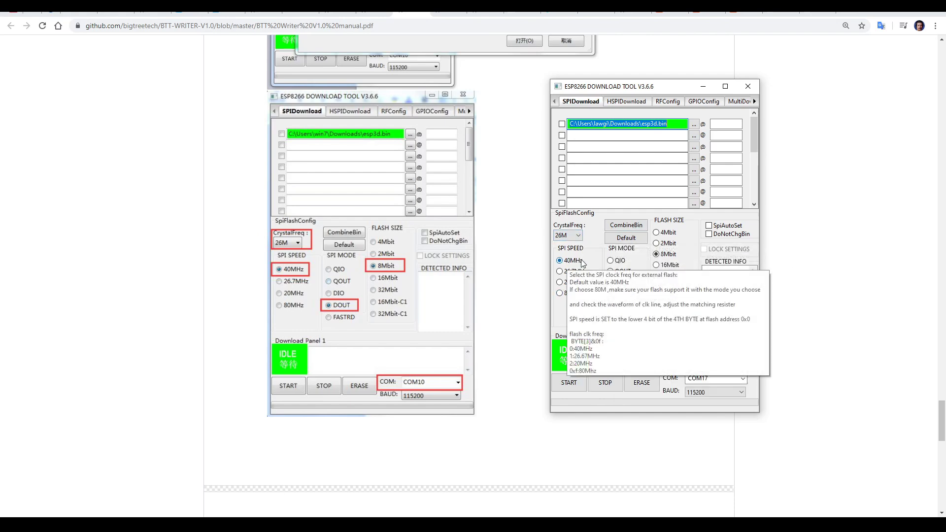
mouse_move(621, 297)
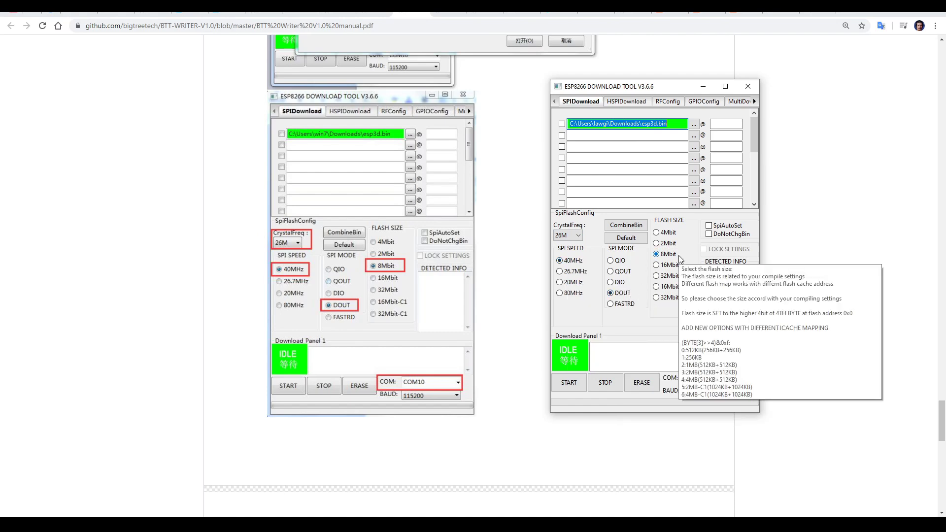
click(742, 380)
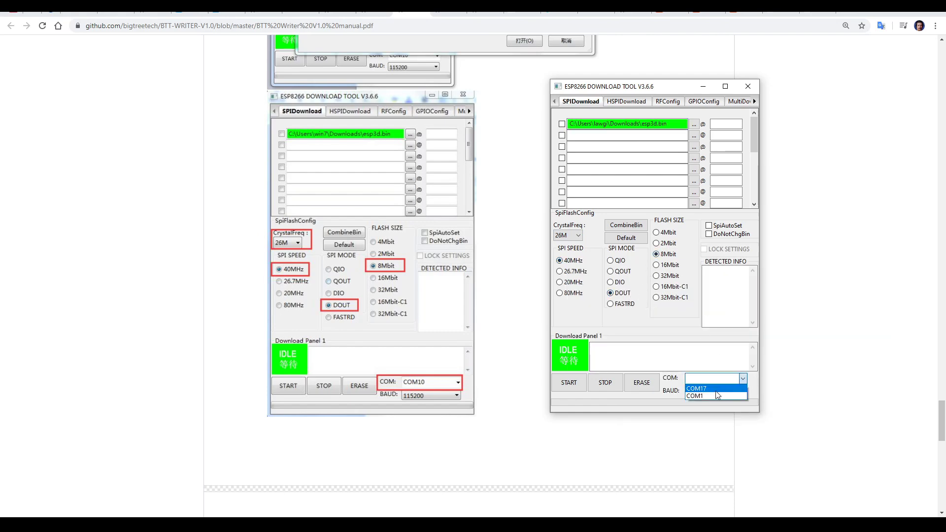
click(716, 389)
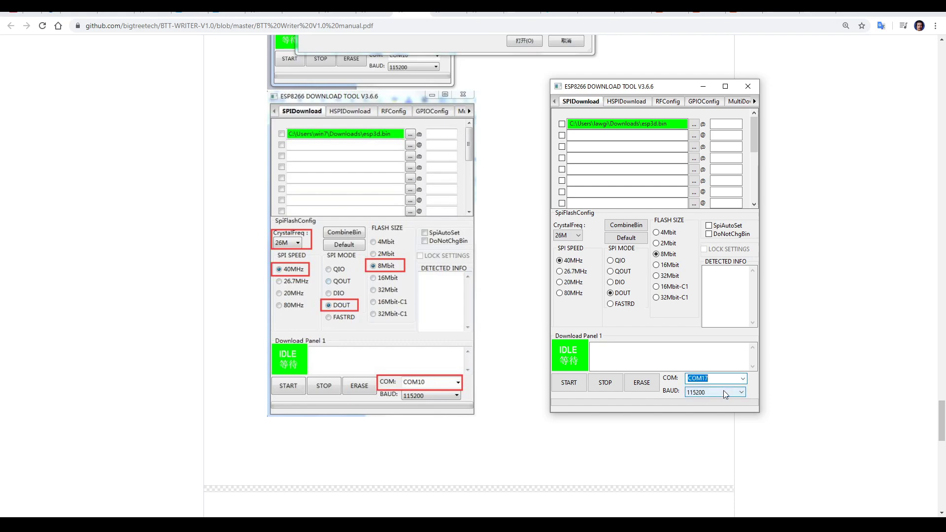
click(569, 382)
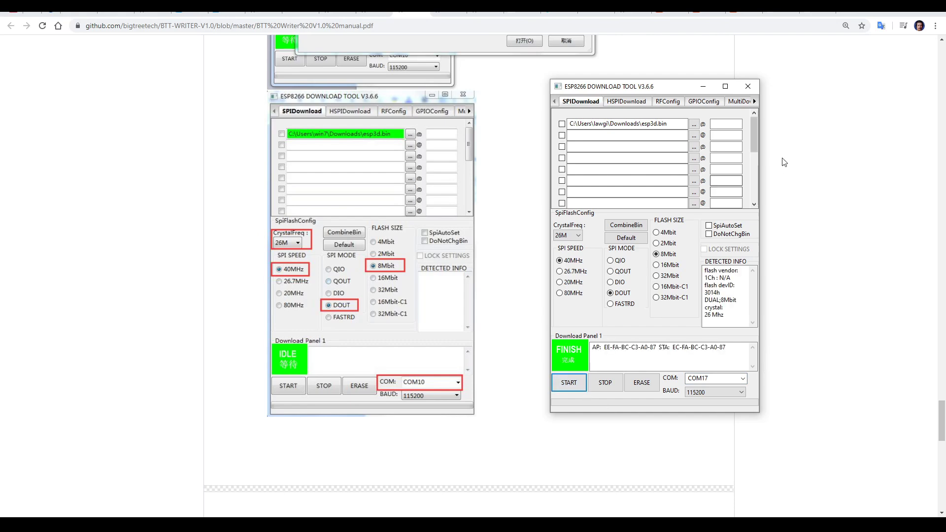
- Close the ESP8266 Download Tool after esp3d.bin finishes flashing
click(748, 86)
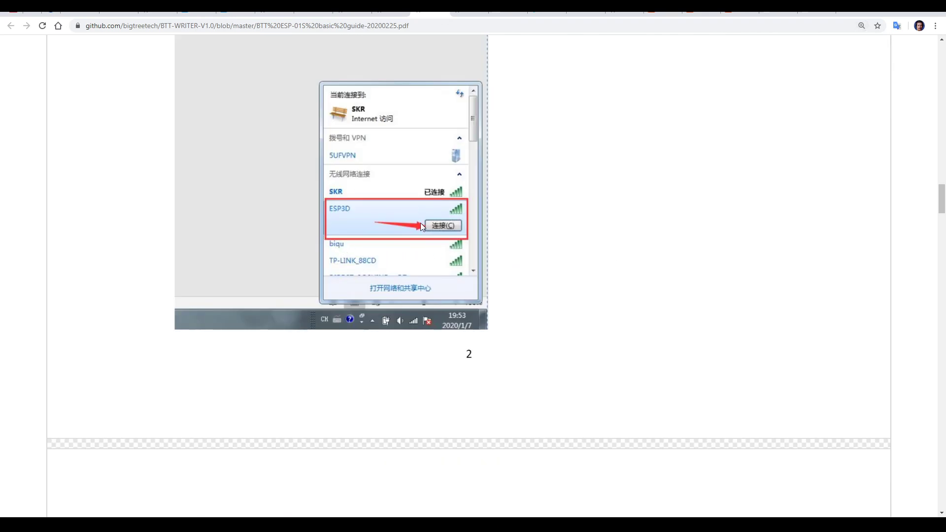
- Scroll up through the ESP-01S basic guide PDF
scroll(528, 306, up, 2)
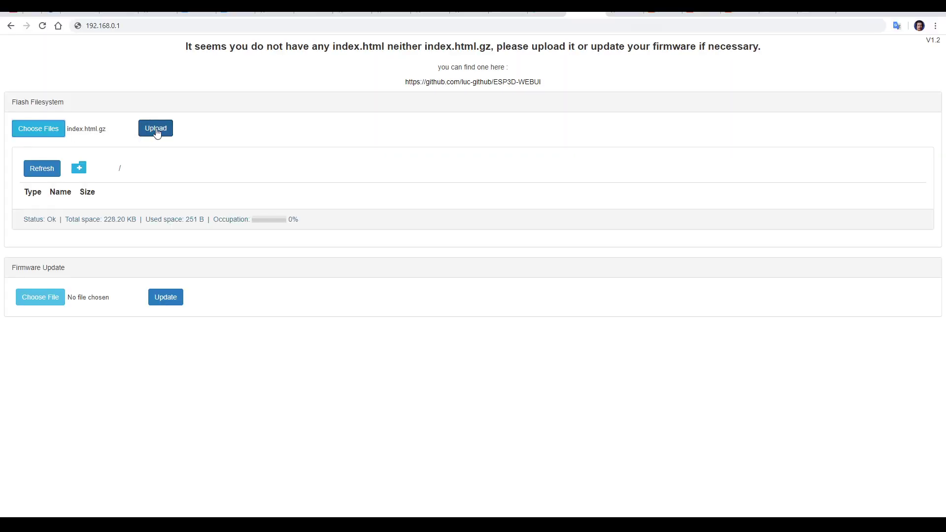
- Upload index.html.gz (100.51 KB) to the ESP3D flash filesystem
click(354, 289)
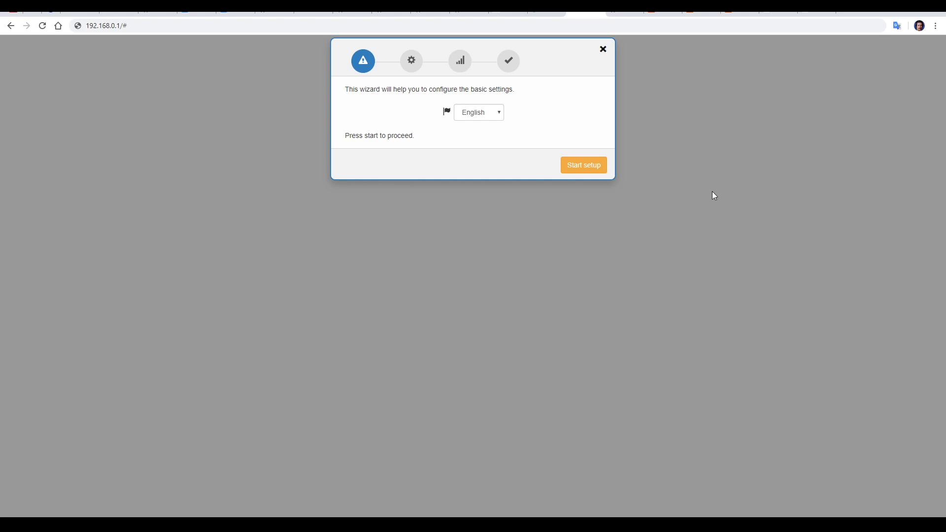
- Start the setup wizard, keep Marlin firmware and 115200 baud, and continue to WiFi configuration
click(599, 172)
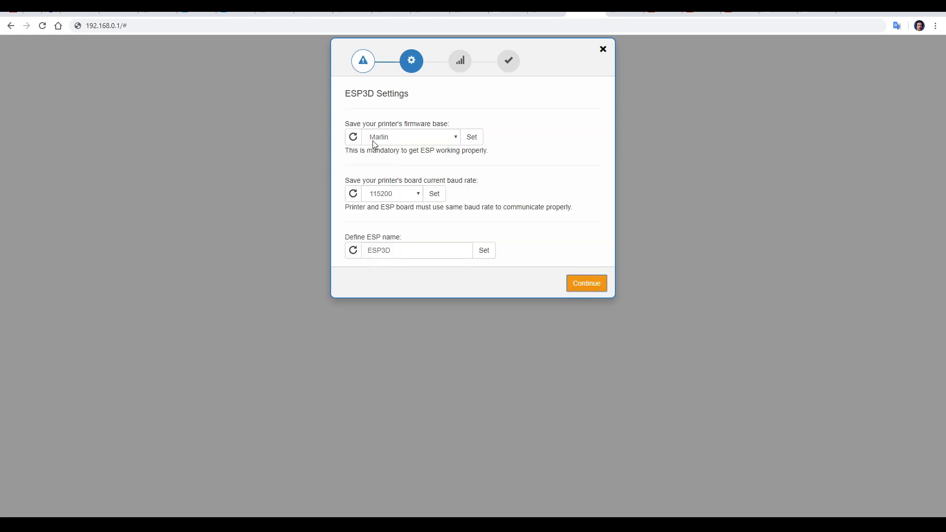
click(457, 137)
click(526, 143)
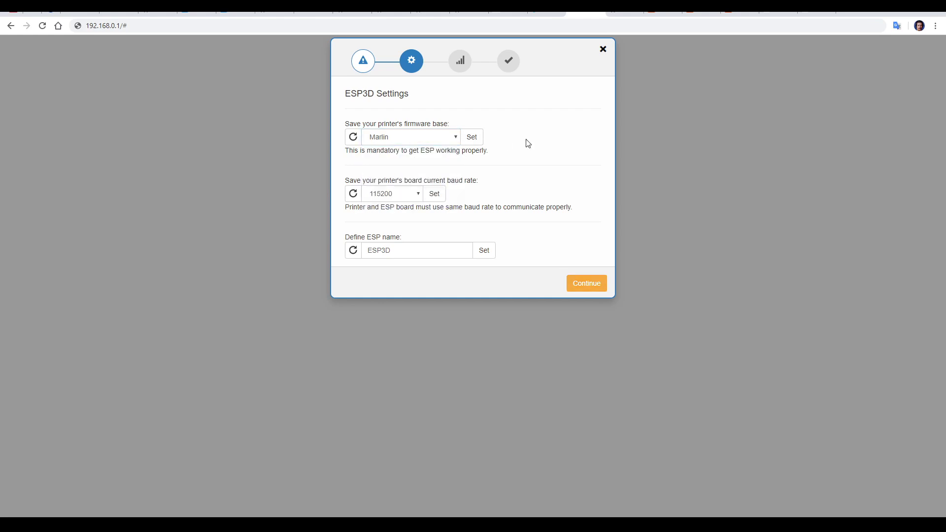
click(418, 193)
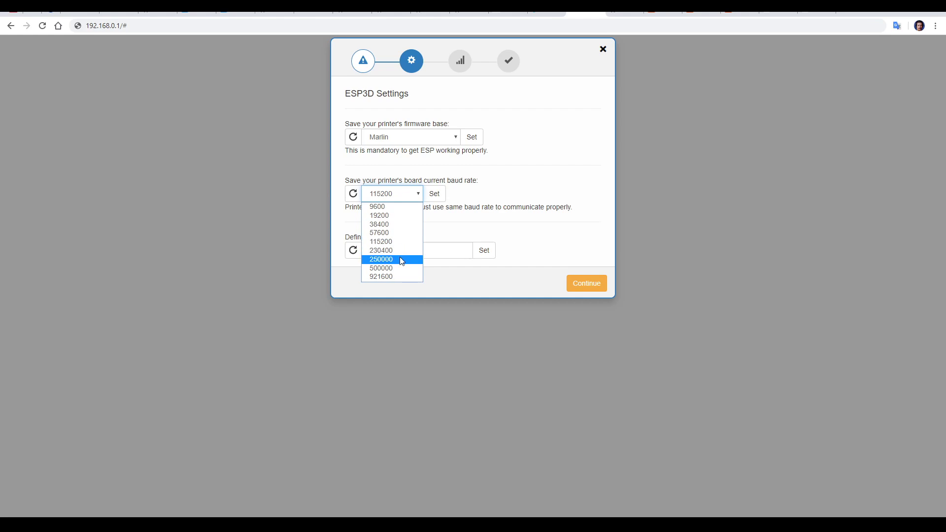
click(506, 217)
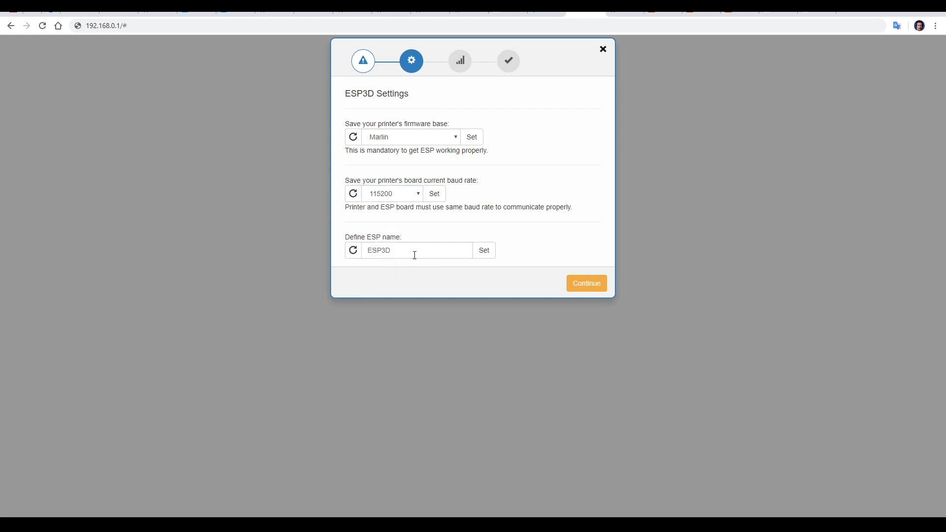
click(586, 284)
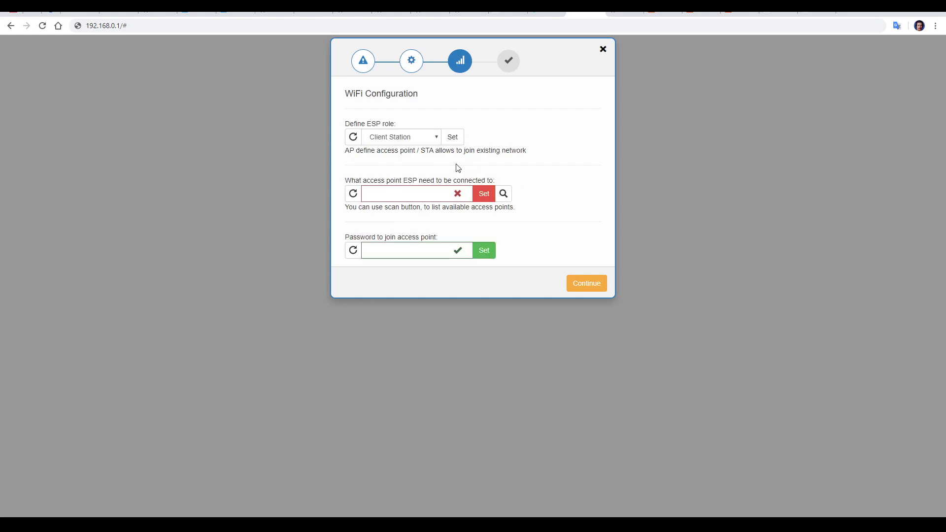
- Save Client Station as the ESP role and the network password, then finish the WiFi step
click(402, 137)
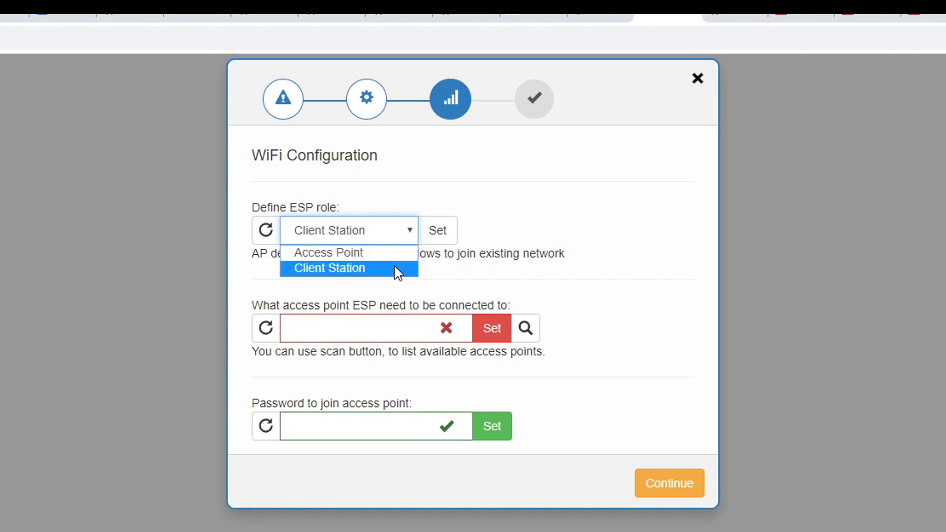
click(394, 268)
click(443, 236)
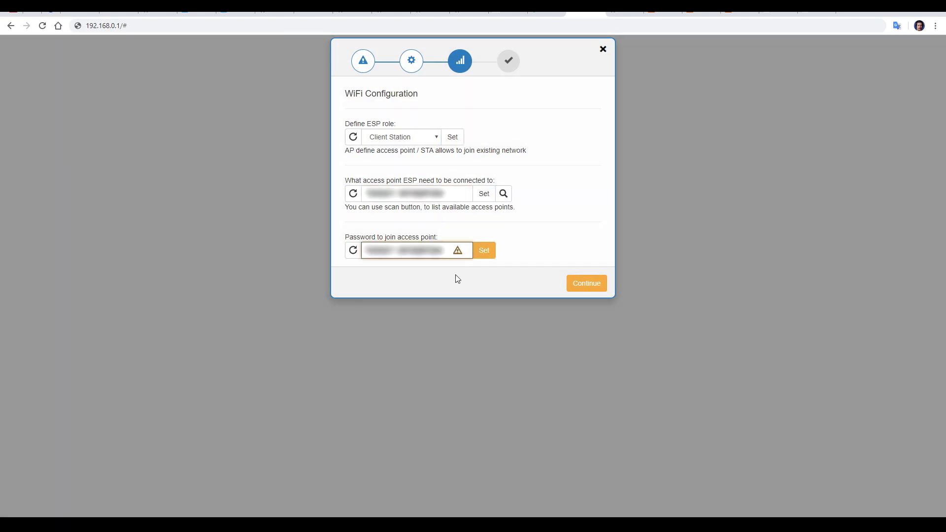
click(484, 251)
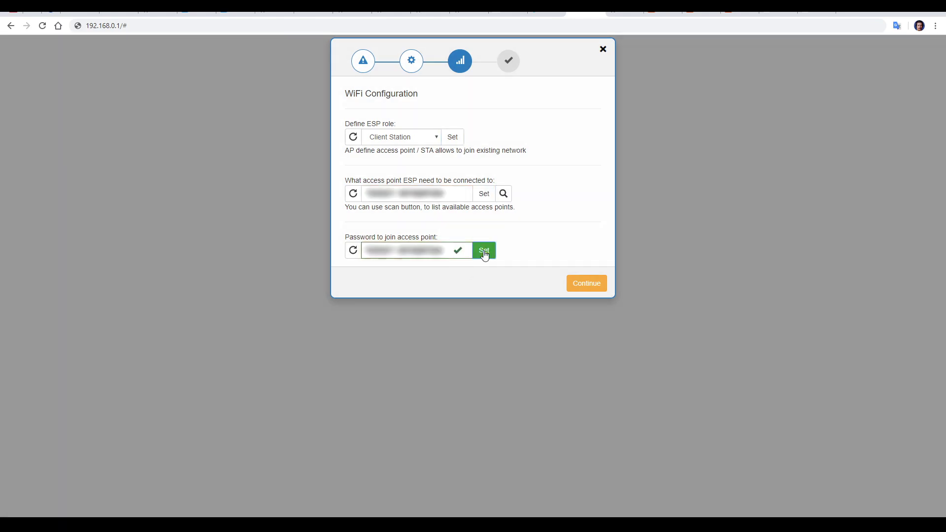
click(588, 285)
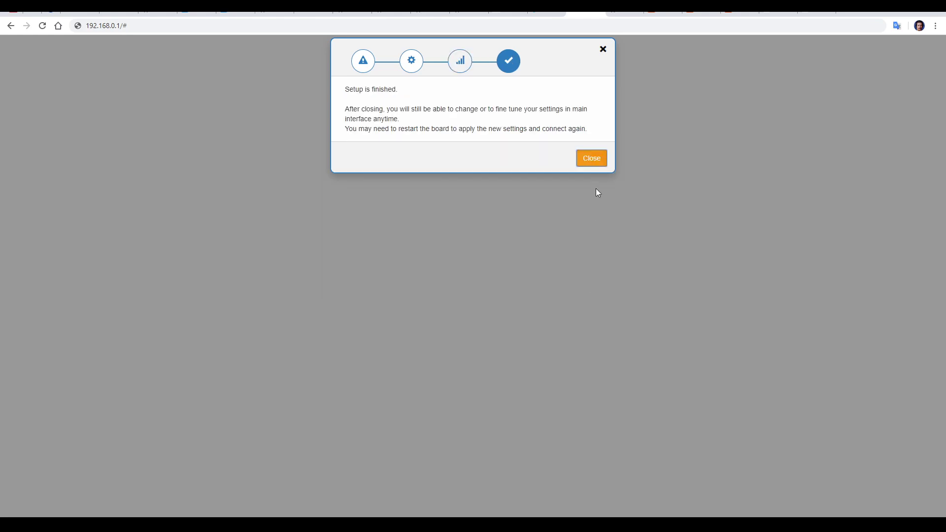
- Close the finished setup wizard
click(592, 158)
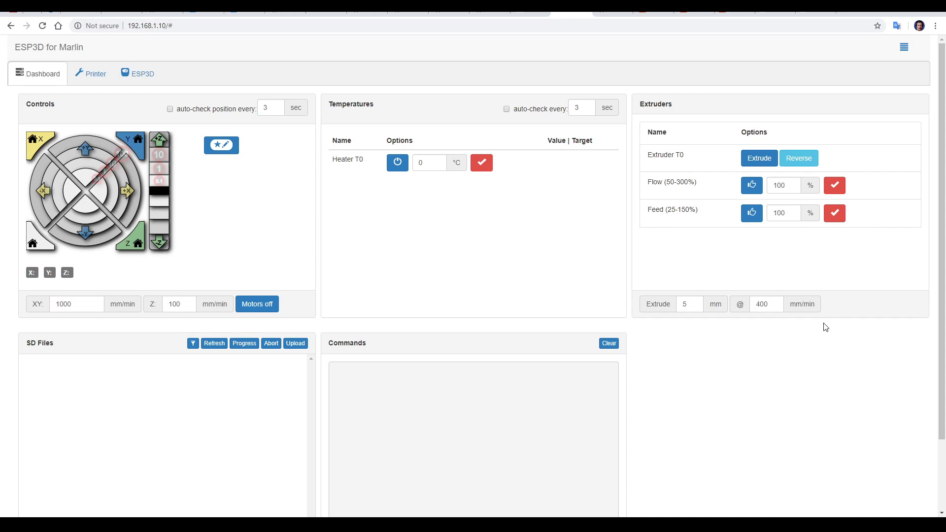
- Send the M115 command to the printer from the terminal
scroll(763, 368, down, 2)
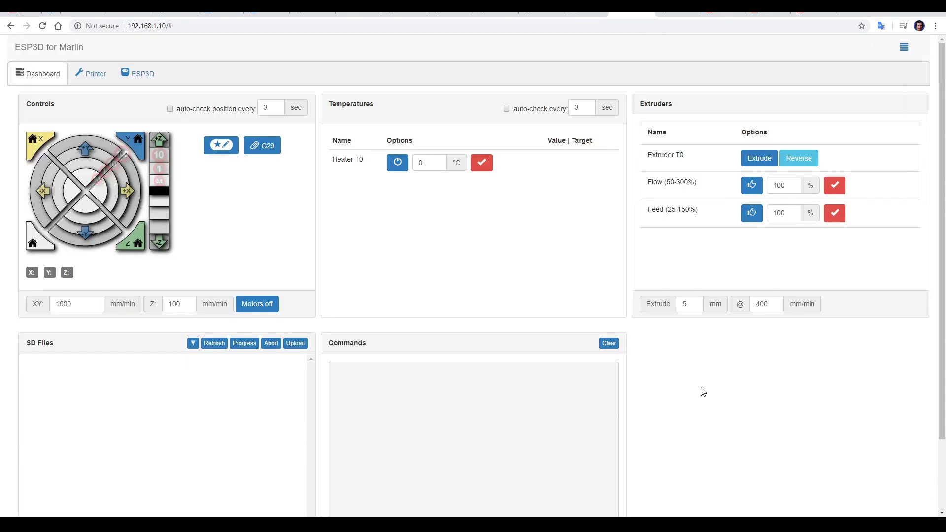
scroll(702, 392, down, 2)
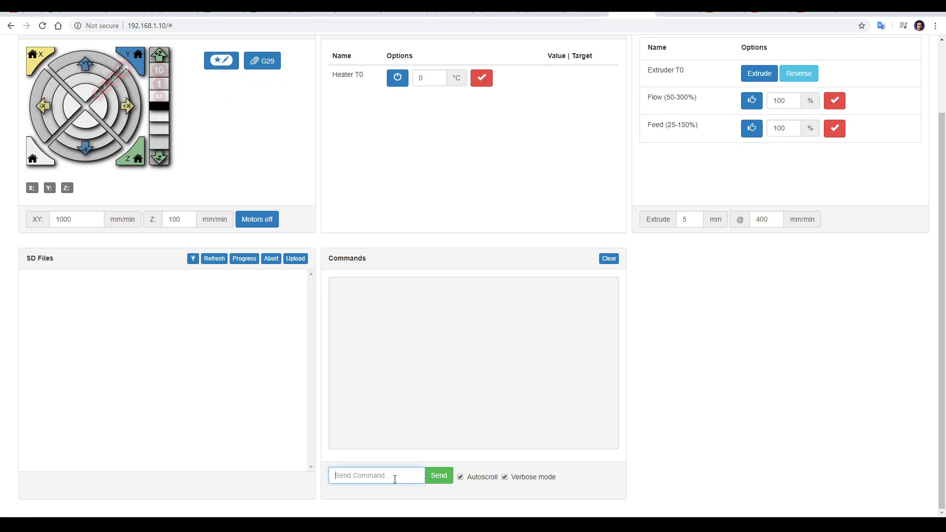
text(M115)
key(Return)
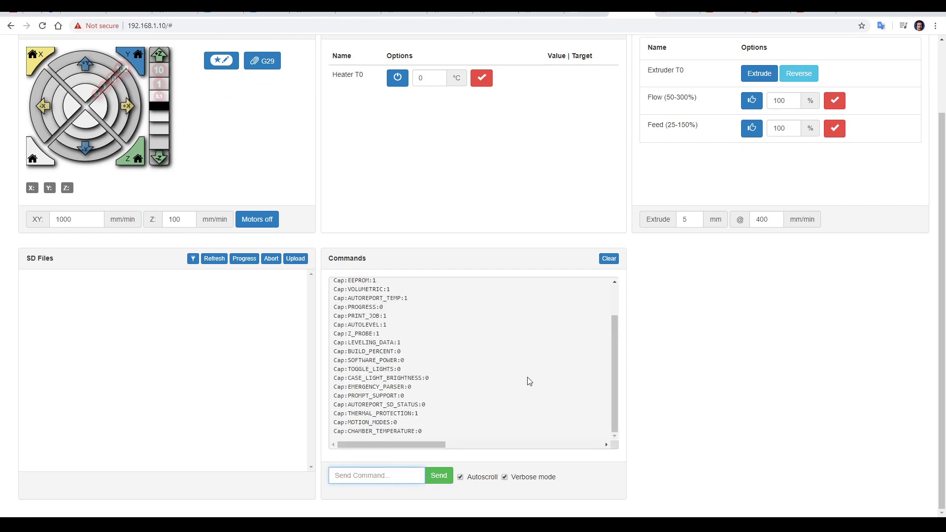
- Refresh the SD Files panel to list the card's .GCO files, then return to the top
scroll(529, 381, up, 1)
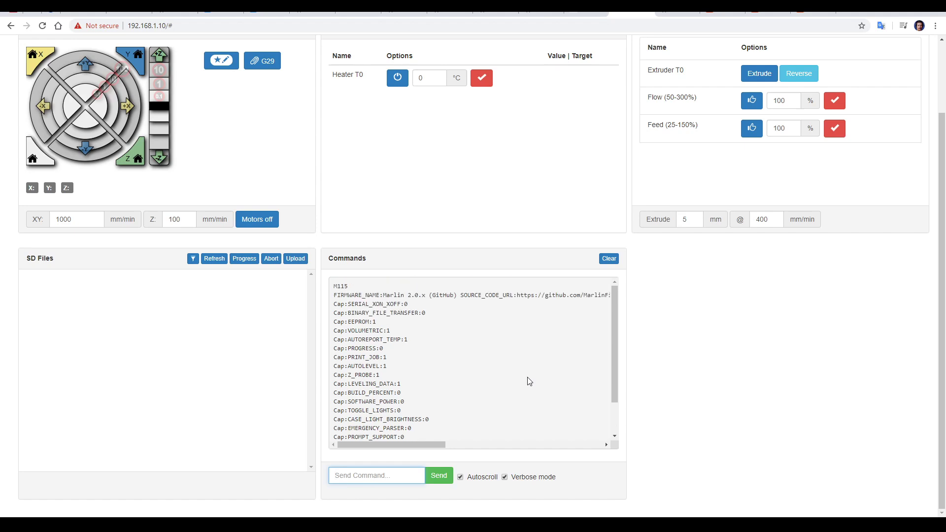
scroll(529, 381, down, 1)
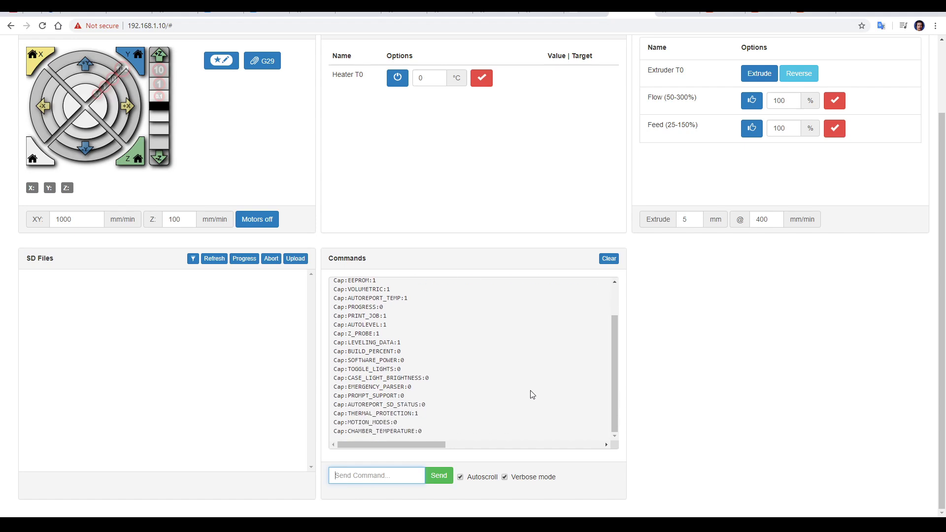
click(219, 261)
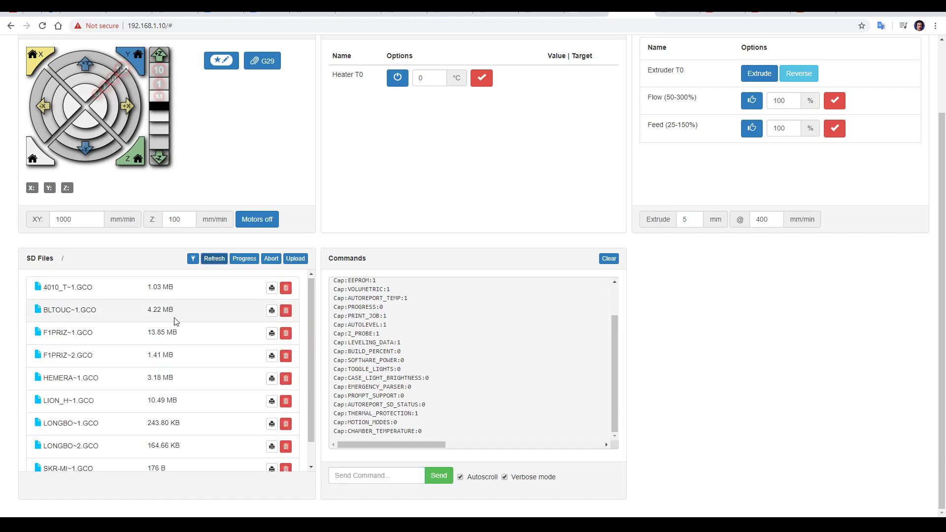
scroll(177, 323, down, 1)
scroll(179, 330, up, 1)
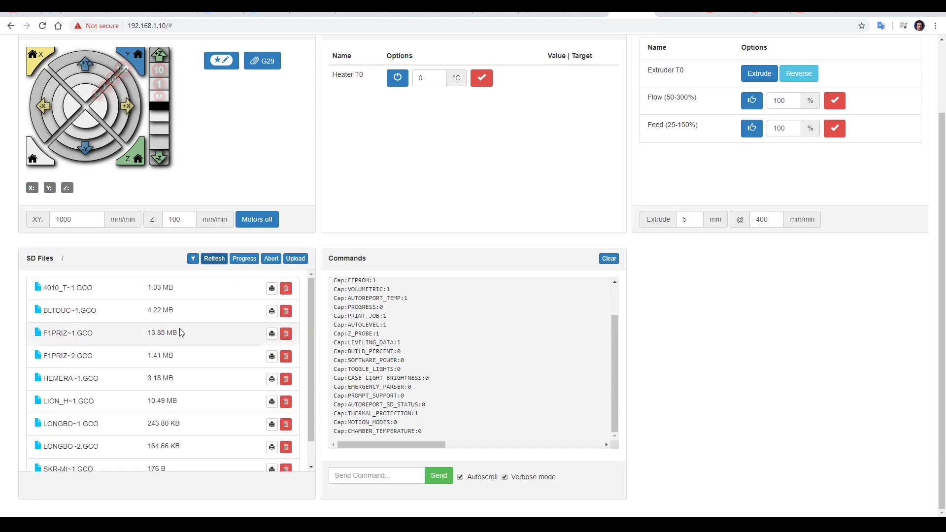
scroll(179, 332, up, 2)
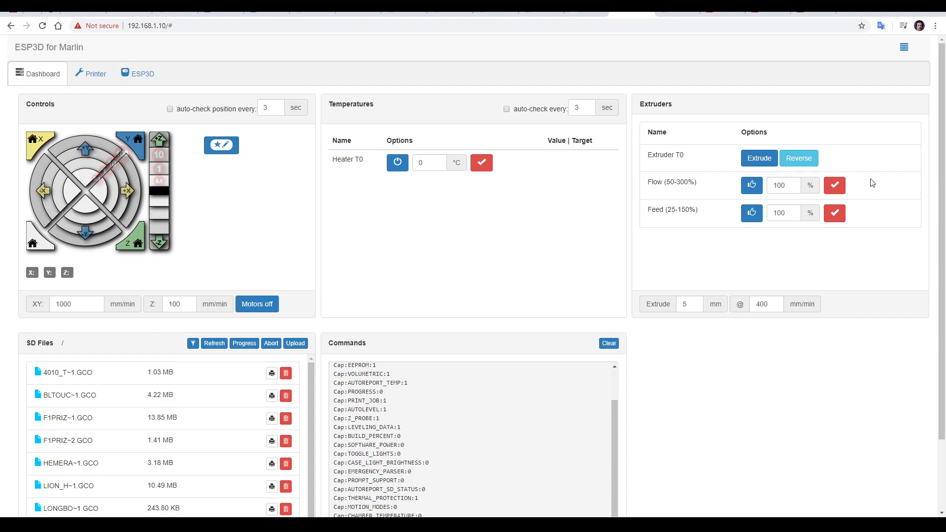
- In Preferences, turn on the camera panel option and start entering a camera address
click(906, 52)
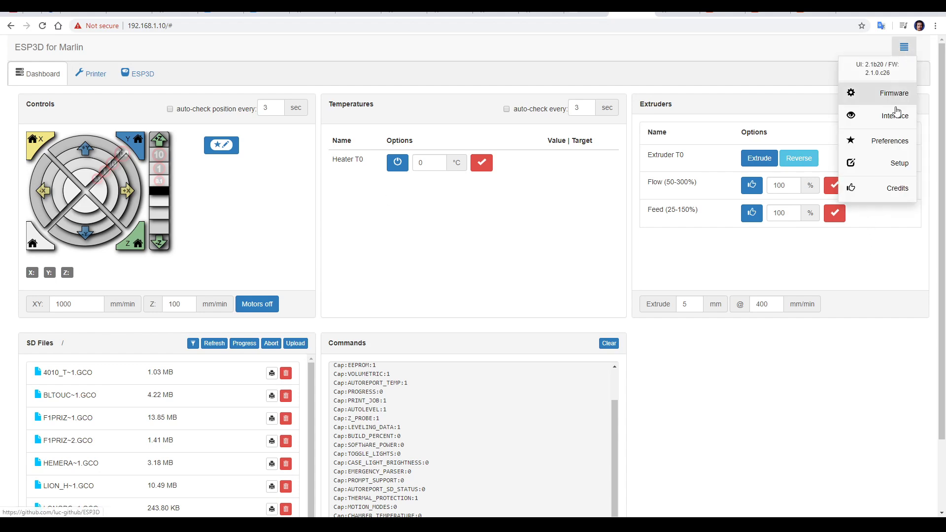
click(888, 141)
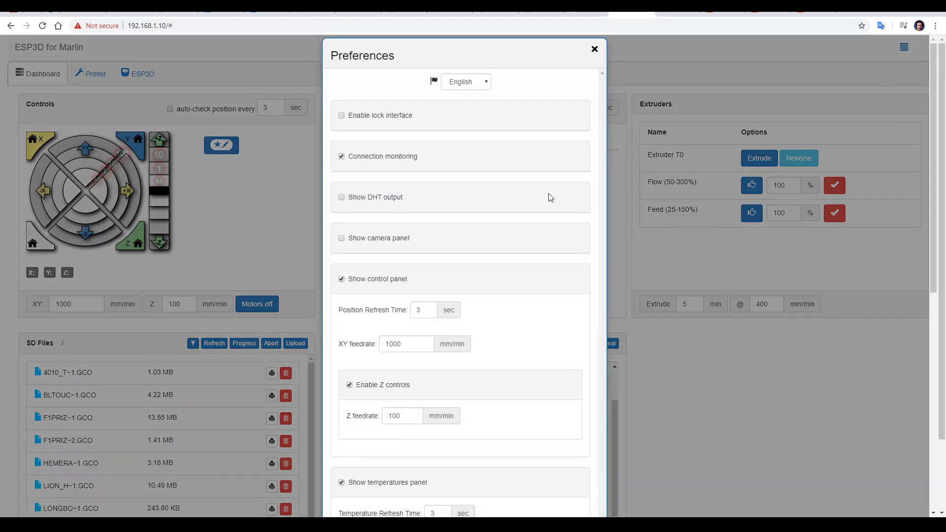
scroll(551, 197, down, 2)
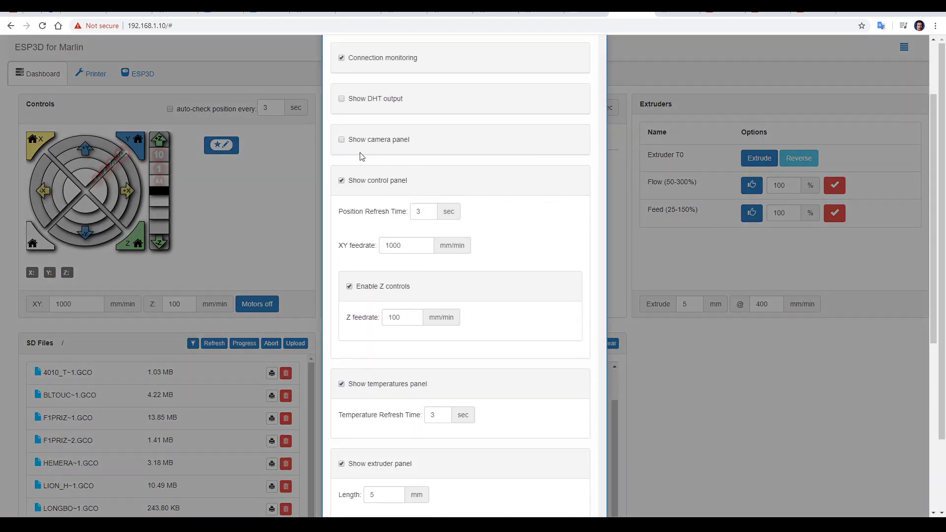
click(342, 140)
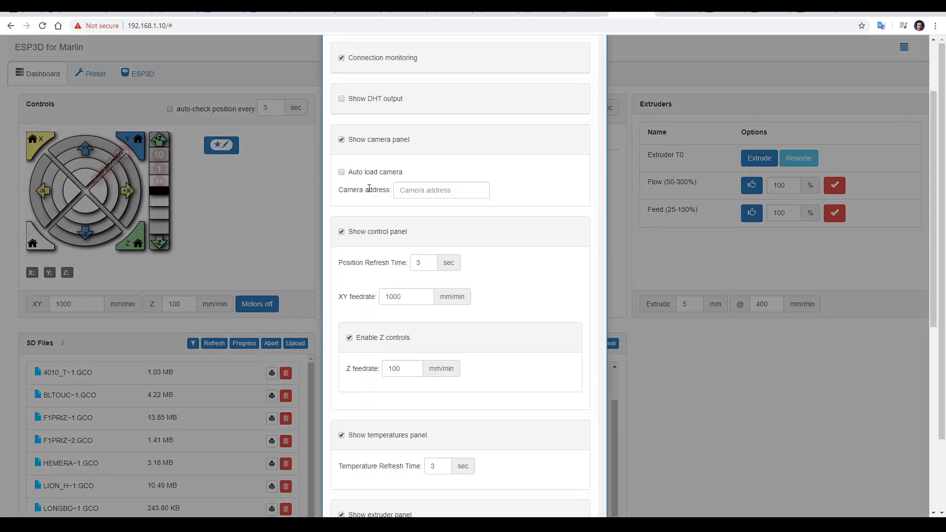
click(411, 189)
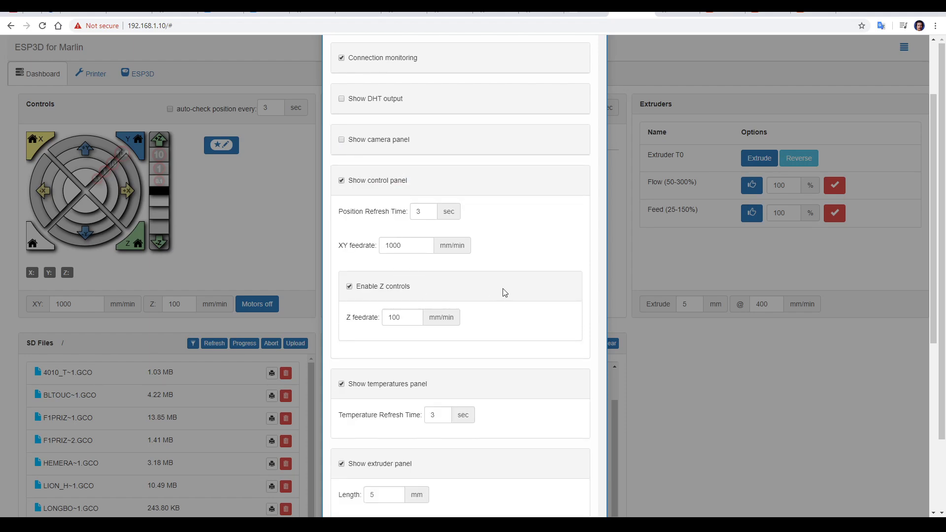
- Enable fan controls on the dashboard and save the preferences
scroll(503, 292, down, 3)
scroll(505, 292, down, 2)
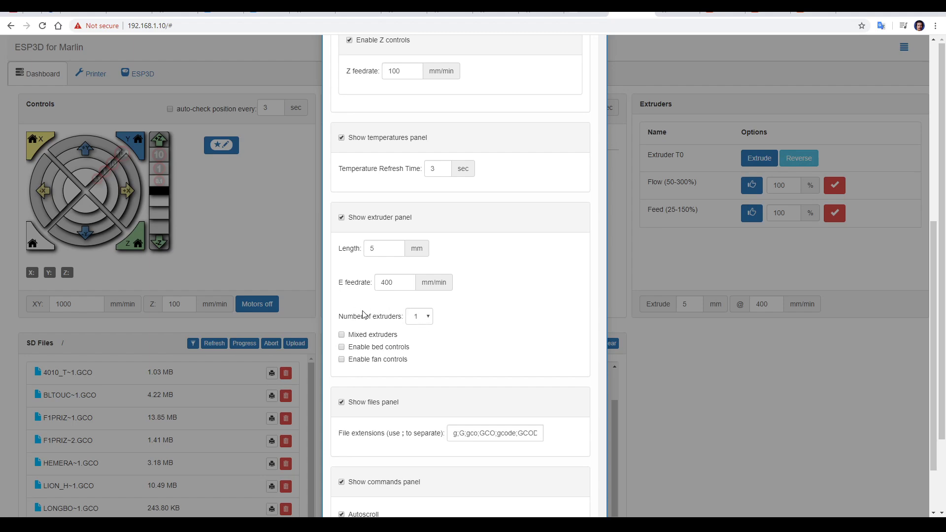
click(341, 360)
scroll(513, 340, down, 2)
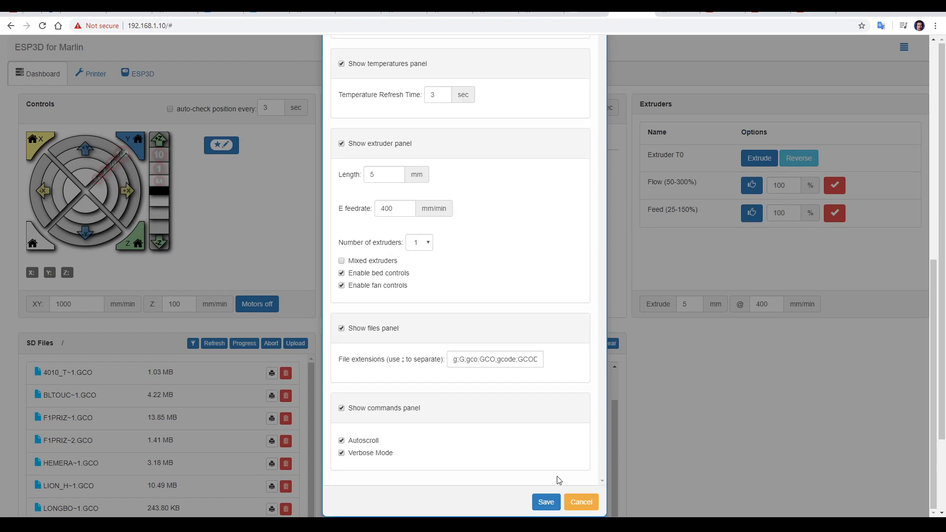
click(546, 502)
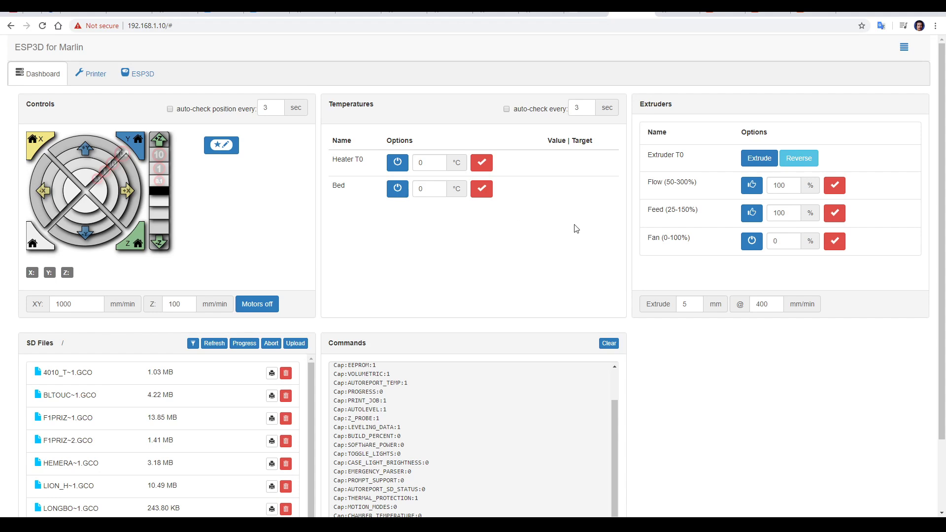
- Set Heater T0 to 200 °C and the bed to 60 °C, and turn on automatic temperature polling
double_click(415, 162)
text(200)
click(478, 164)
double_click(433, 189)
text(60)
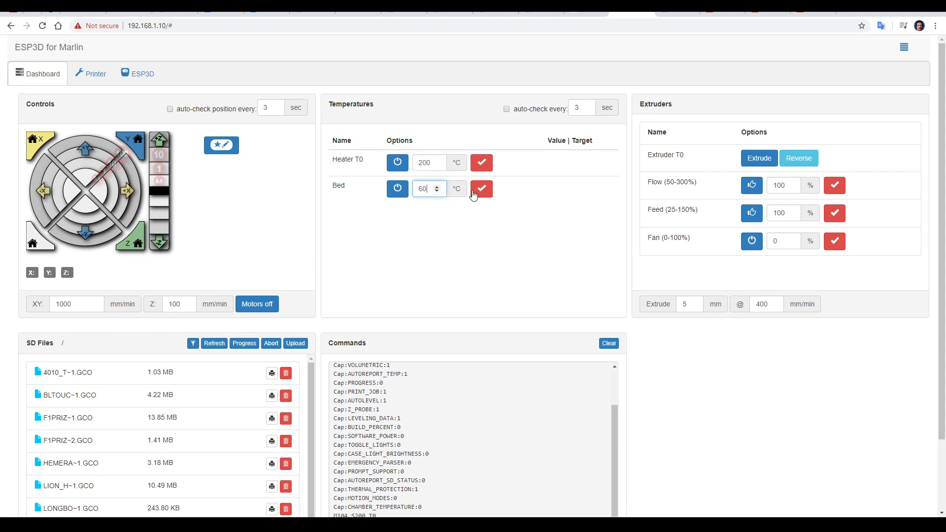
click(473, 193)
click(506, 109)
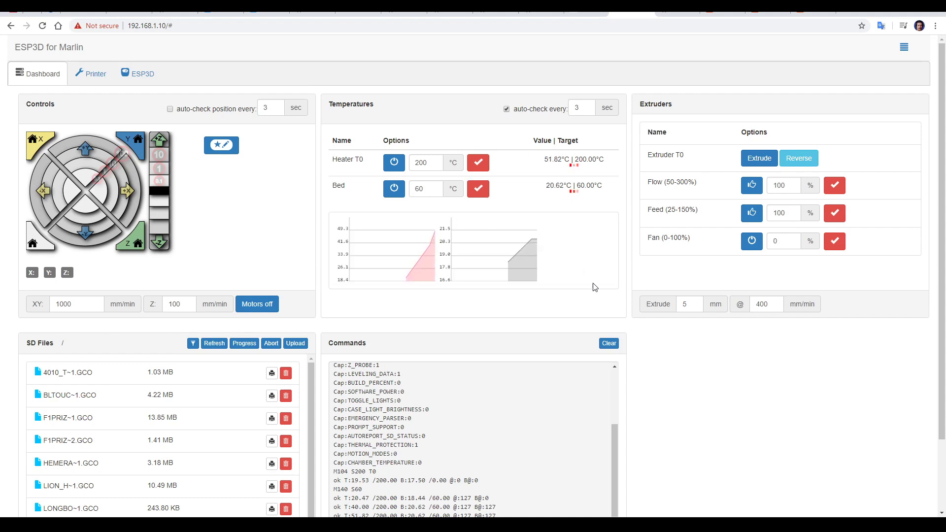
scroll(640, 387, down, 2)
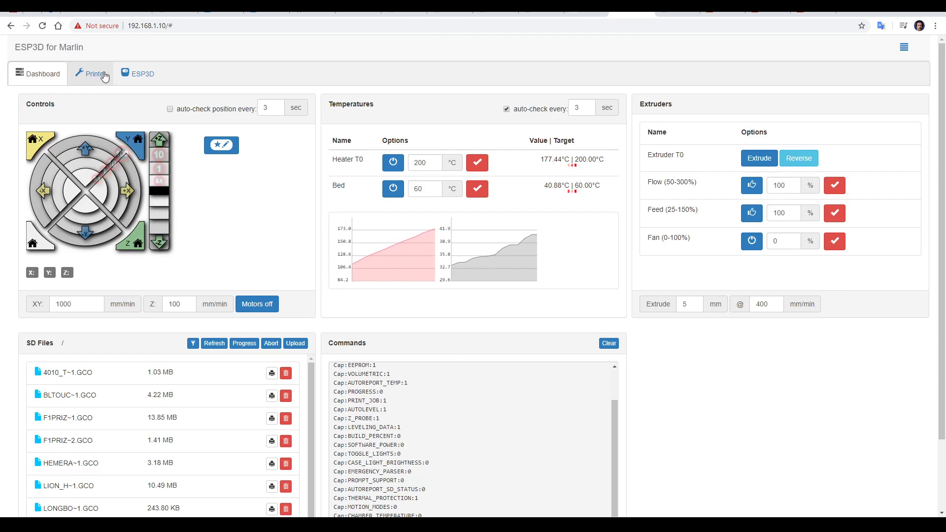
- Open the Printer tab and load the printer's current configuration values
click(104, 75)
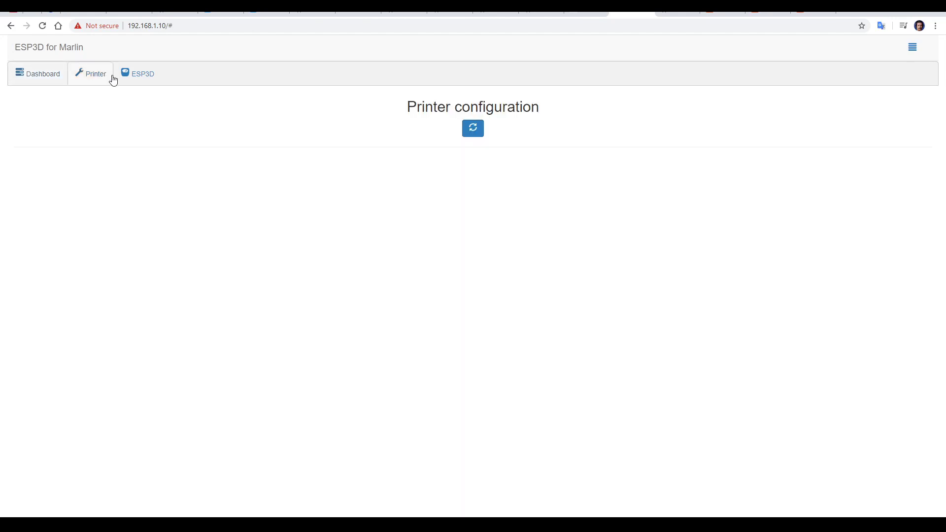
click(477, 130)
scroll(739, 236, down, 1)
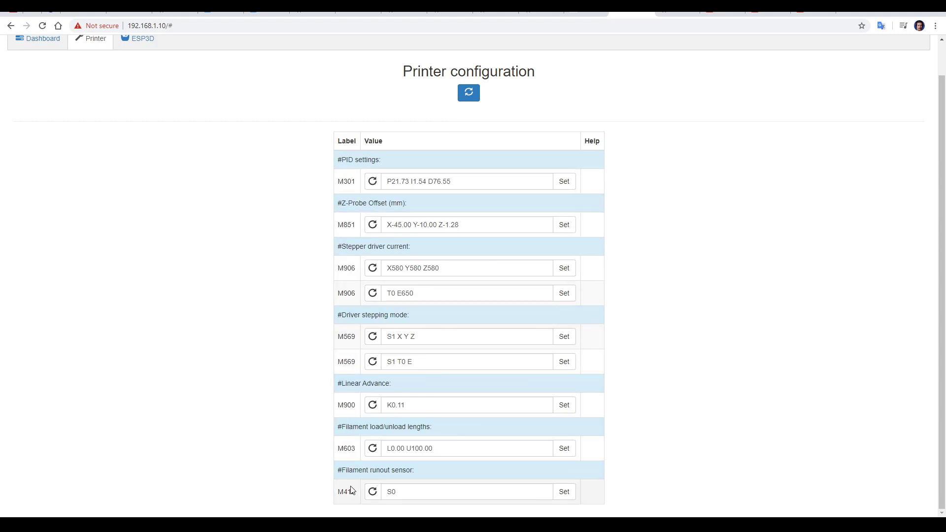
scroll(197, 149, up, 2)
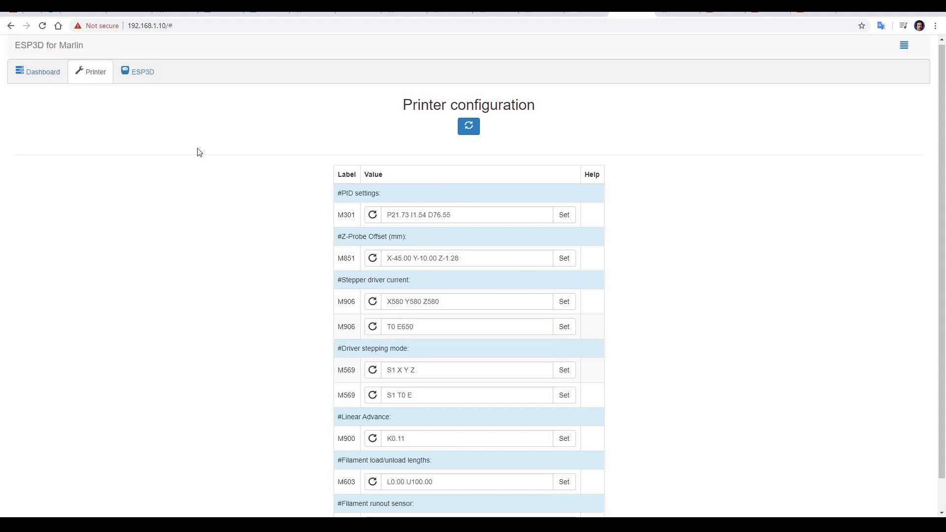
click(140, 76)
- View the files stored on the ESP3D board's filesystem, then close the dialog
scroll(601, 212, down, 6)
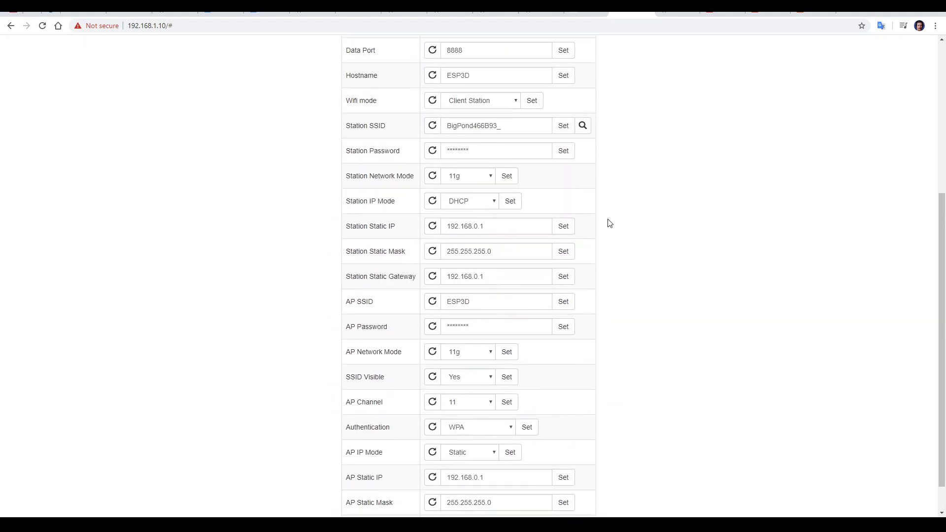
scroll(633, 240, up, 6)
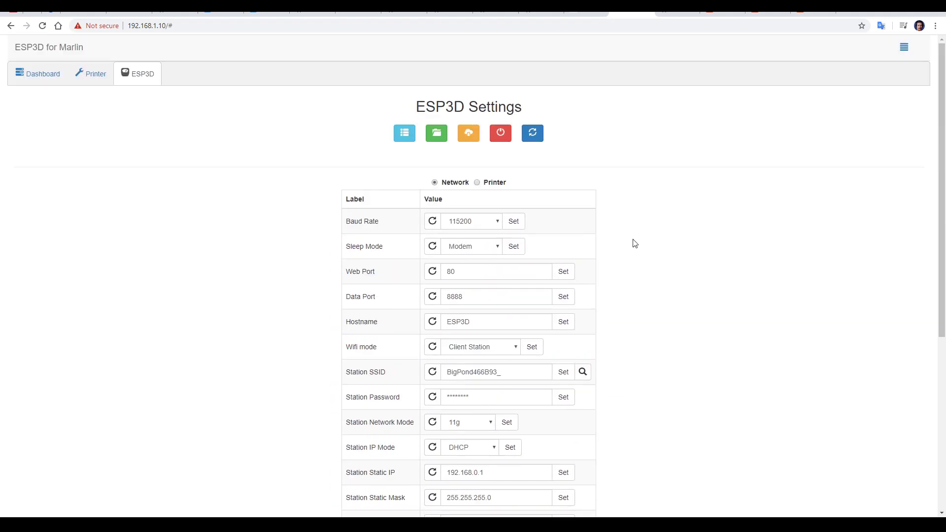
click(440, 134)
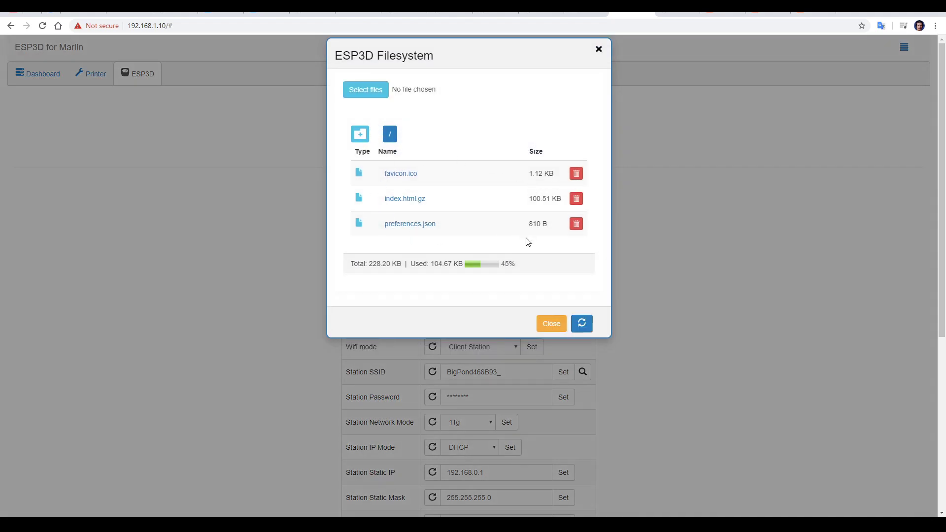
key(Escape)
- Open and close the Firmware Update dialog, then restart the ESP3D board
click(468, 133)
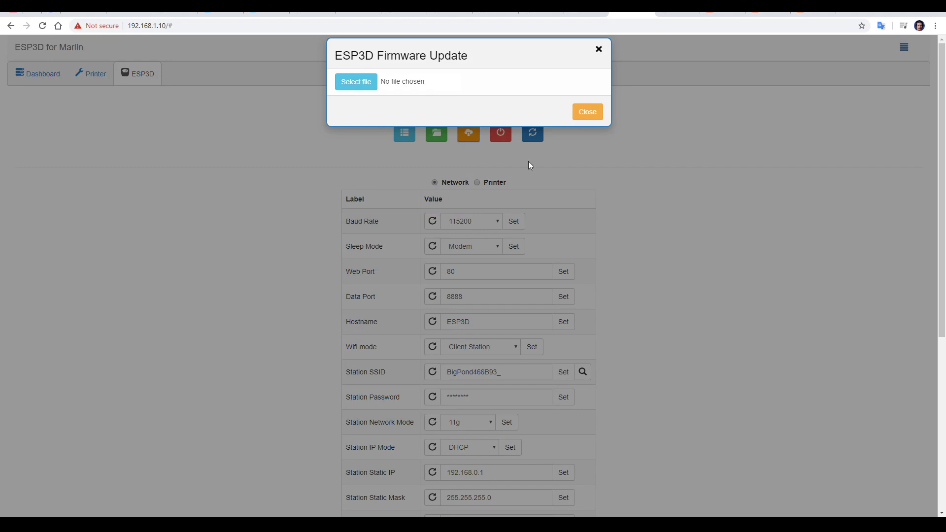
click(587, 112)
click(501, 134)
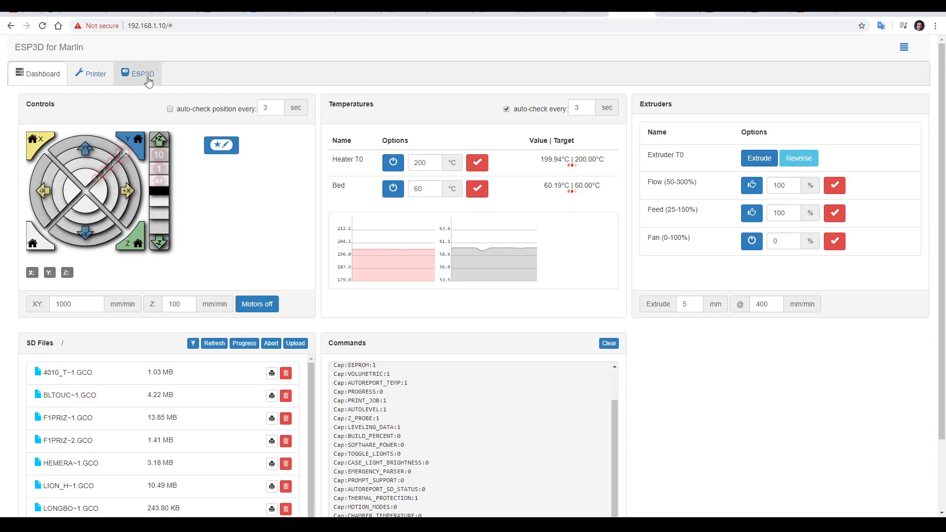
- Upload ABL.gco to the ESP3D board's filesystem from the ESP3D tab's file manager
click(143, 77)
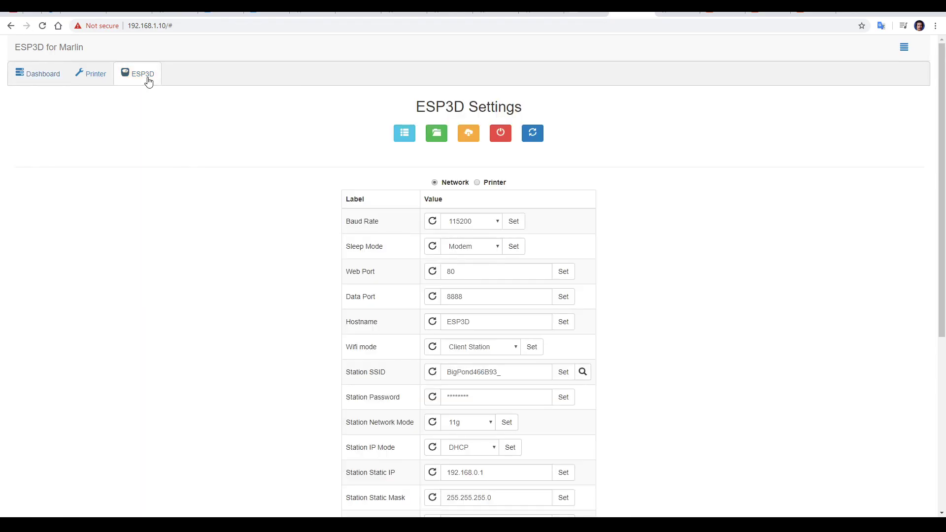
click(437, 134)
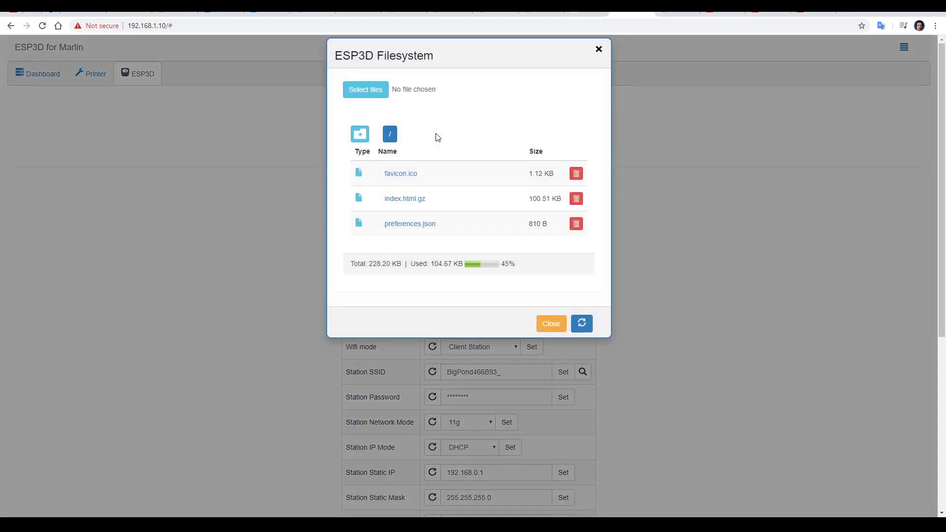
click(377, 91)
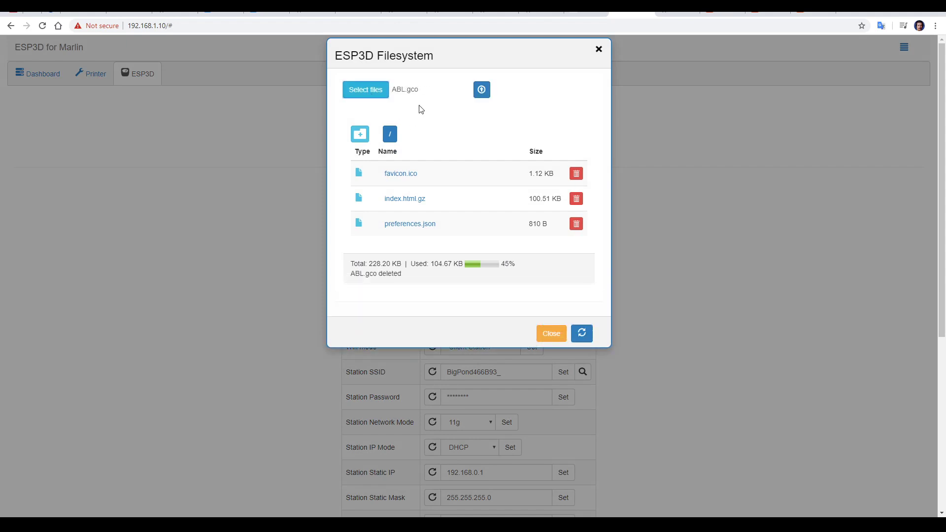
click(481, 90)
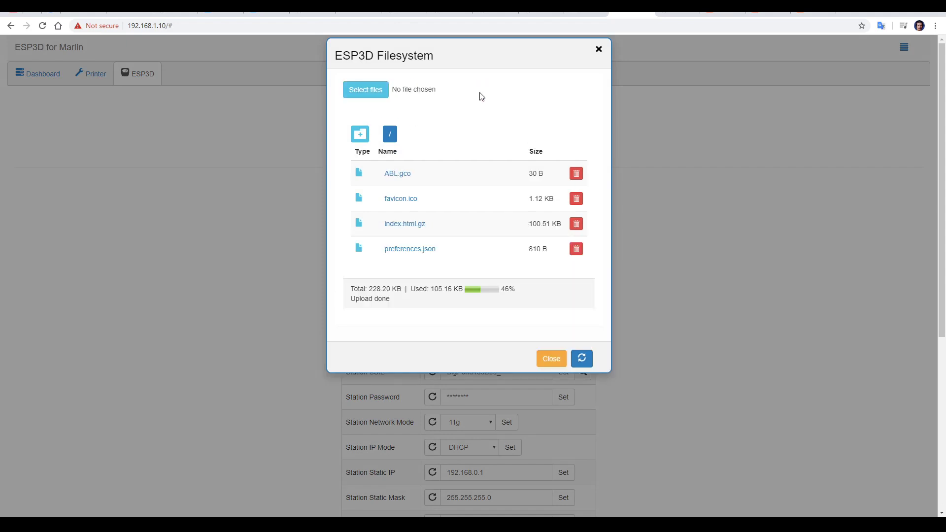
click(552, 359)
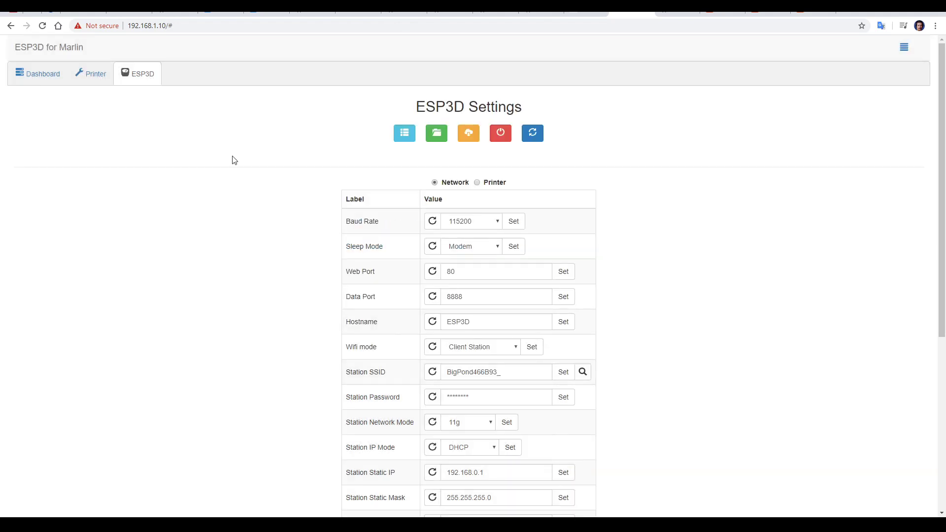
click(59, 83)
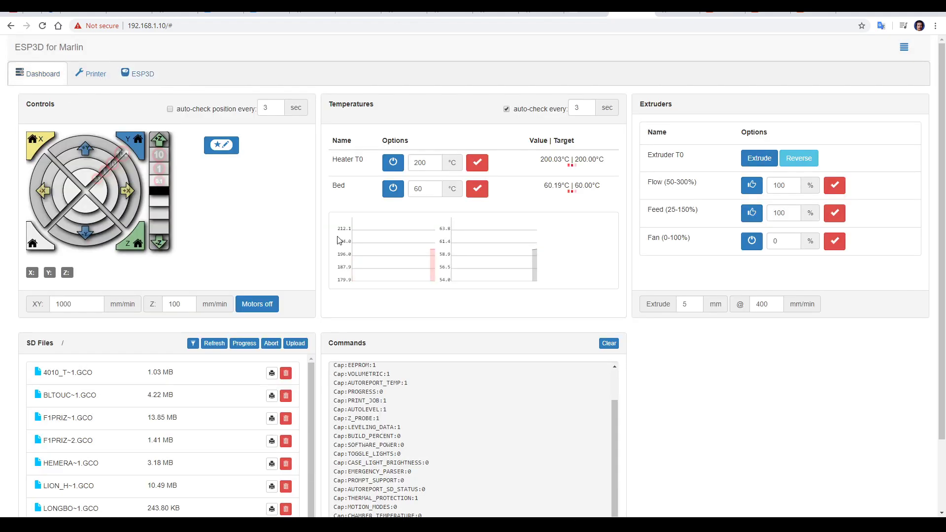
- Add a new macro named ABL with the move-arrows icon and orange colour
click(222, 144)
click(345, 103)
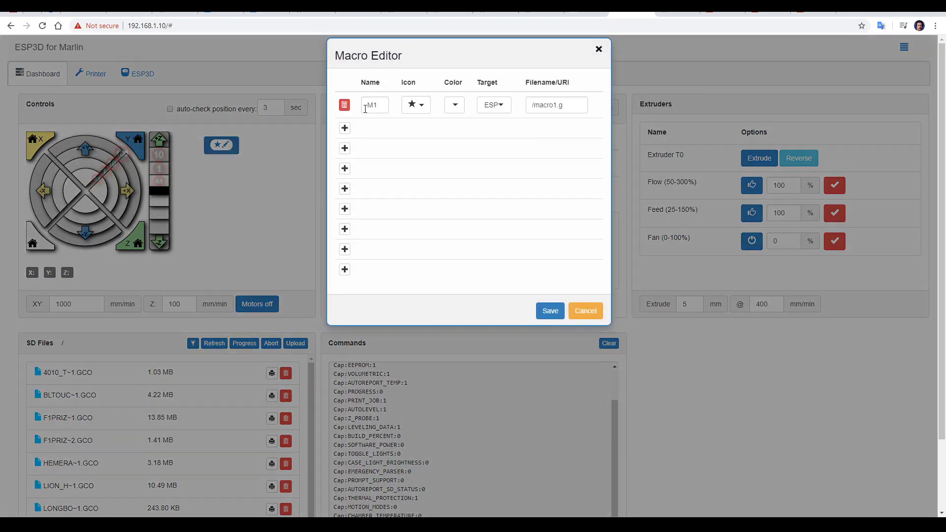
text(ABL)
click(416, 105)
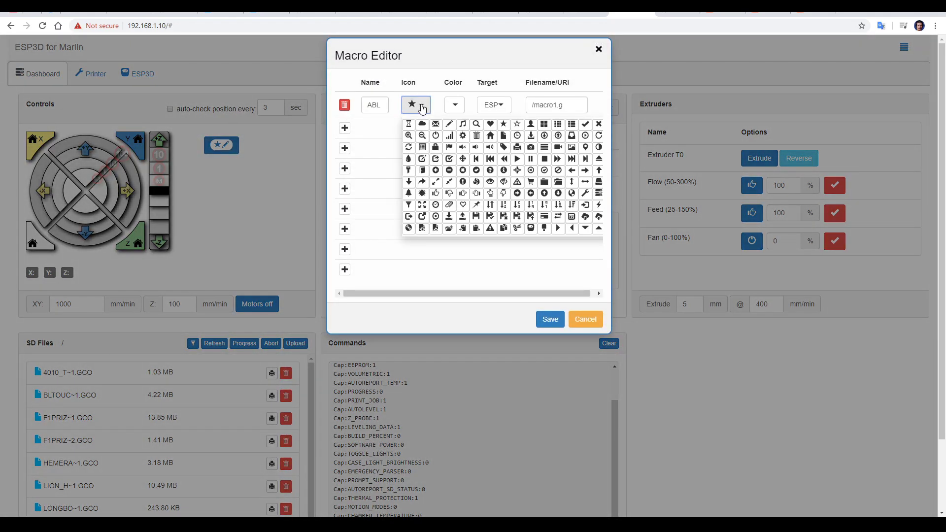
click(463, 159)
click(454, 105)
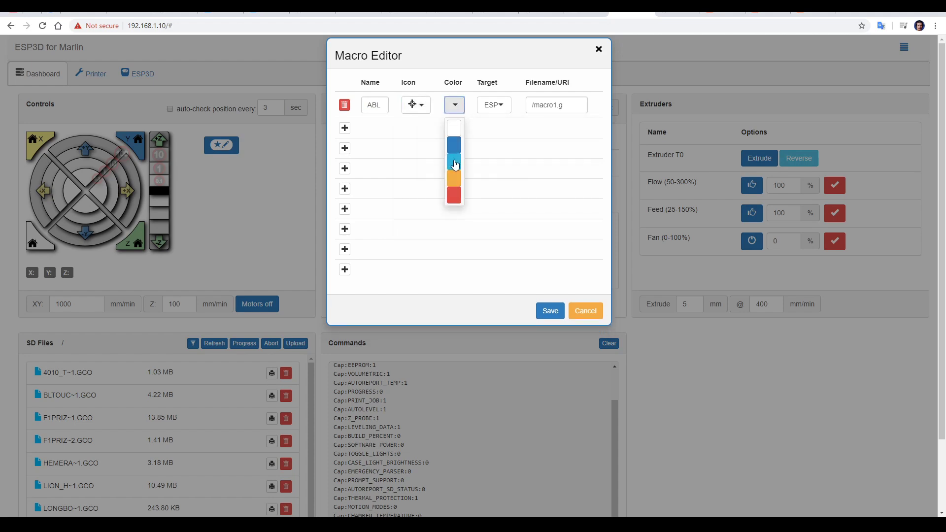
click(458, 179)
- Set the ABL macro's file path to /ABL.gco and save it
click(539, 105)
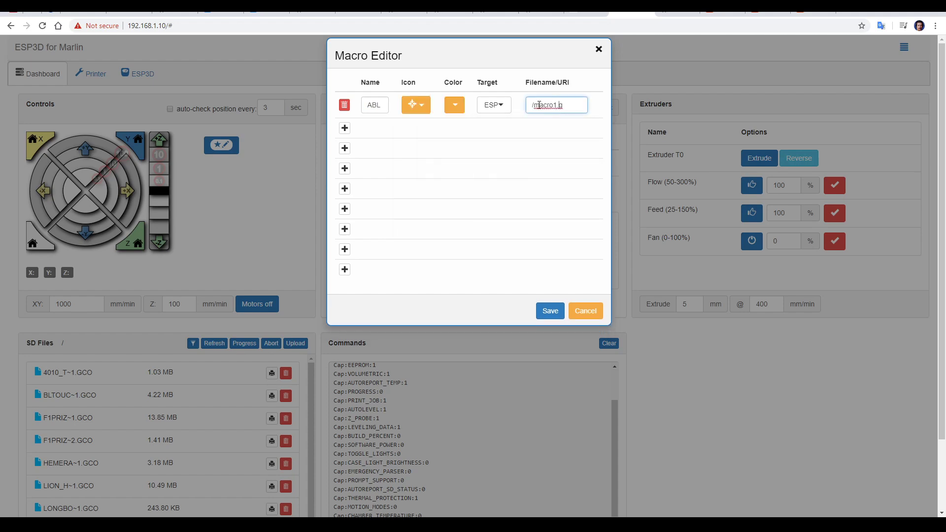
drag(535, 105, 586, 101)
text(ABL)
click(547, 124)
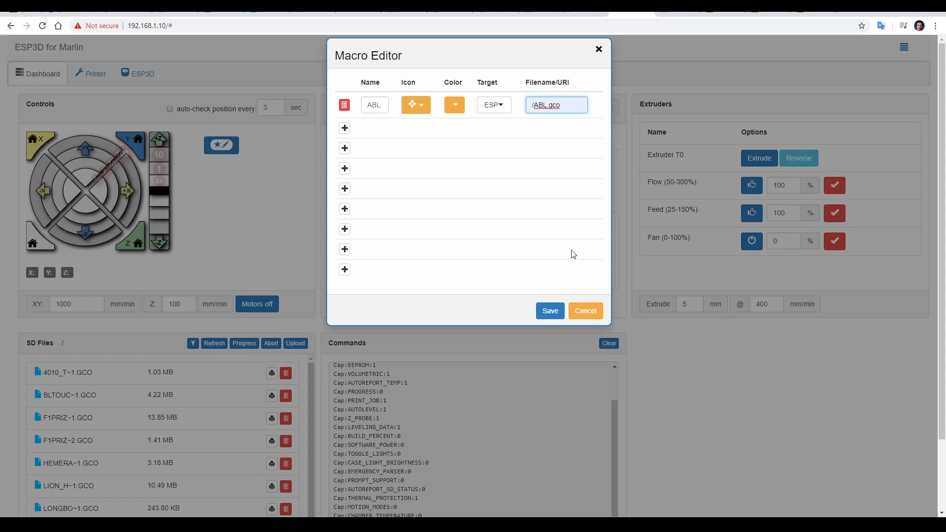
click(550, 310)
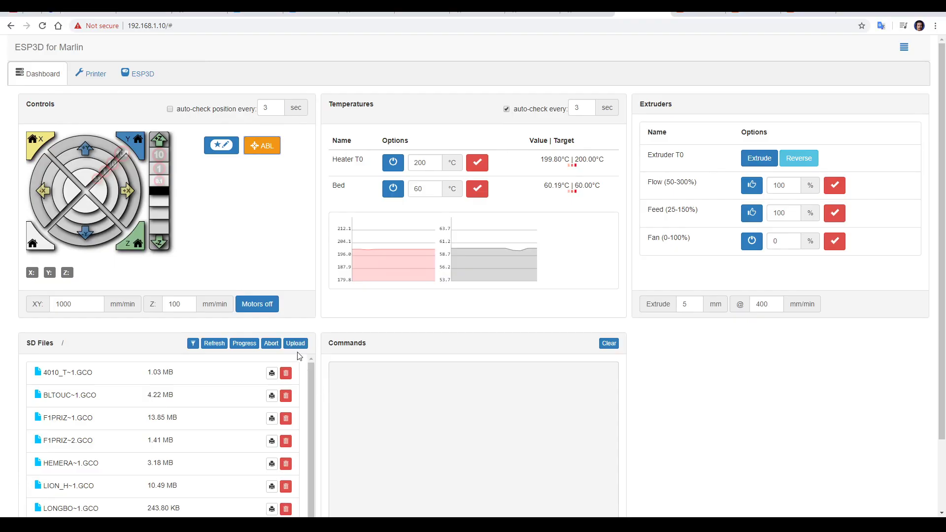
- Attempt an SD card upload, hit the 8.3 filename error, and view GitHub issue #326
click(296, 343)
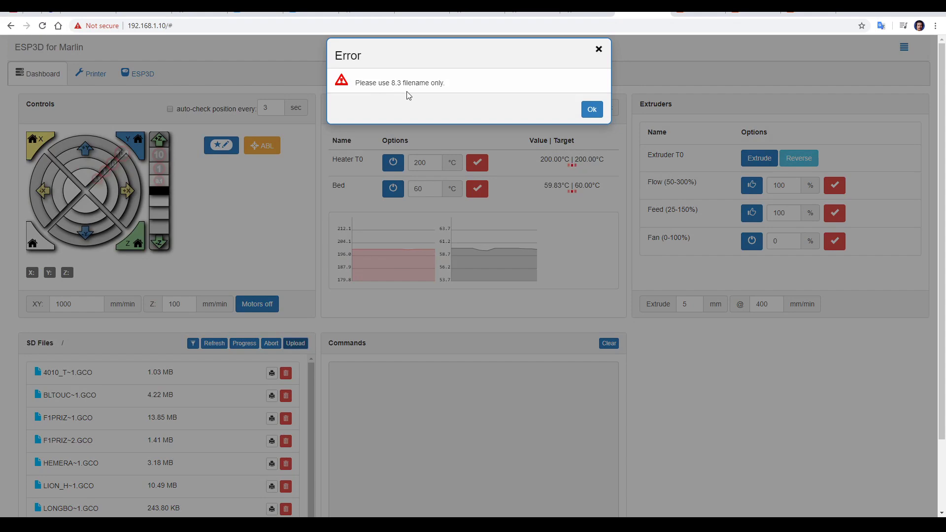
key(ctrl+shift+Tab)
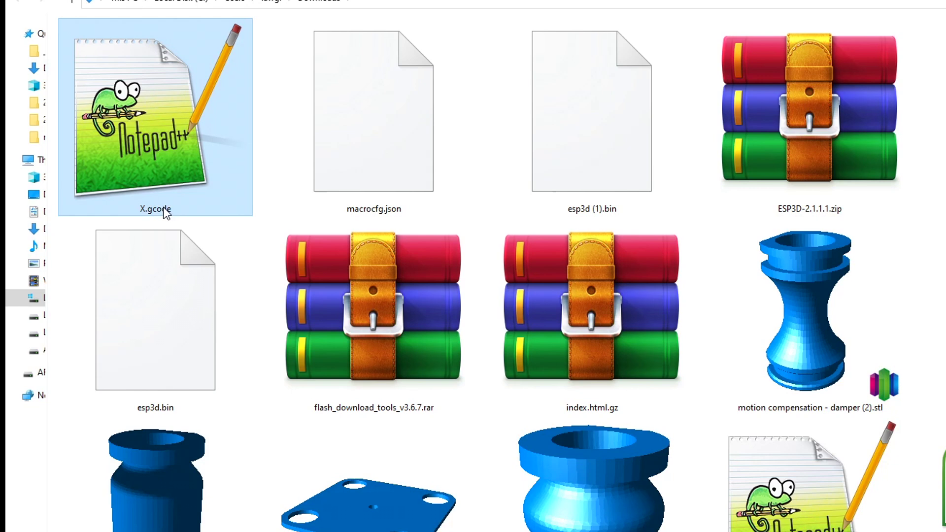
- Rename X.gcode to X.gco in File Explorer, accepting the extension-change warning
click(181, 217)
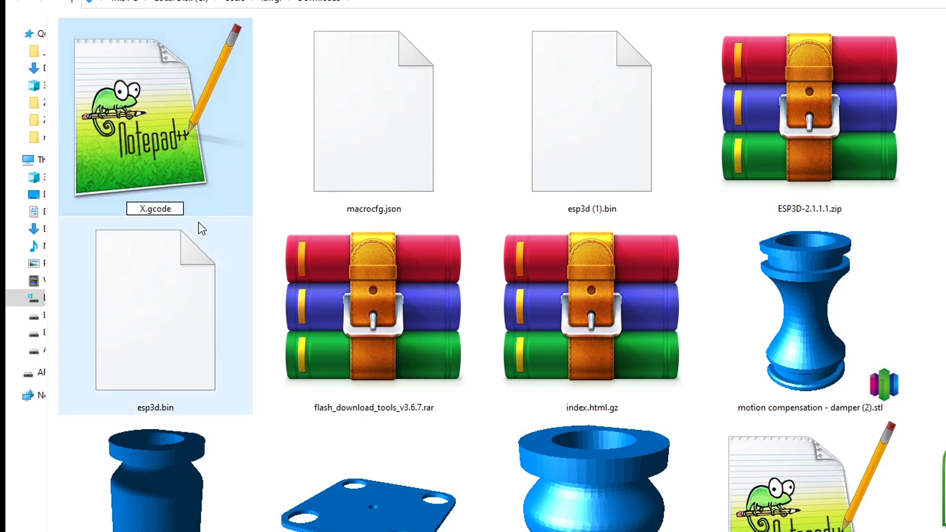
key(BackSpace)
key(BackSpace)
key(Return)
click(758, 273)
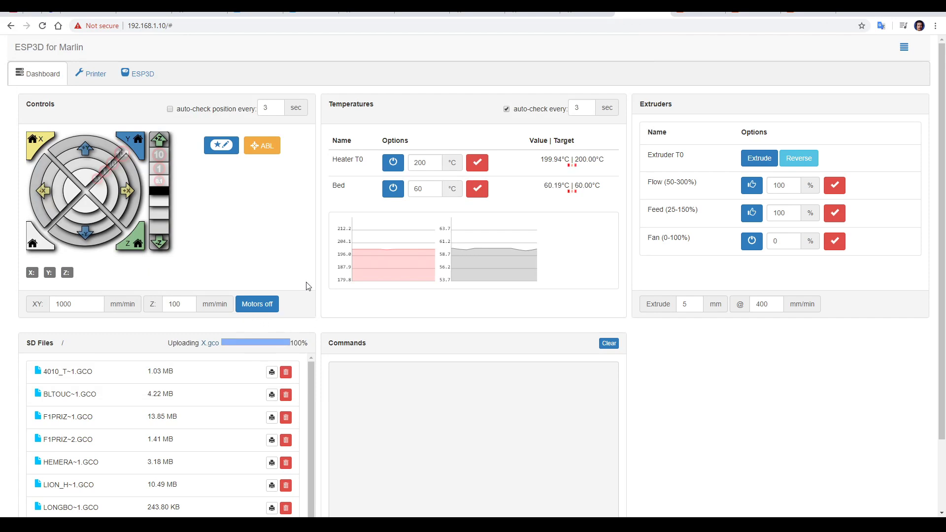
- Let X.gco finish uploading, check it in the SD Files list, then view GitHub issue #292
scroll(225, 459, down, 3)
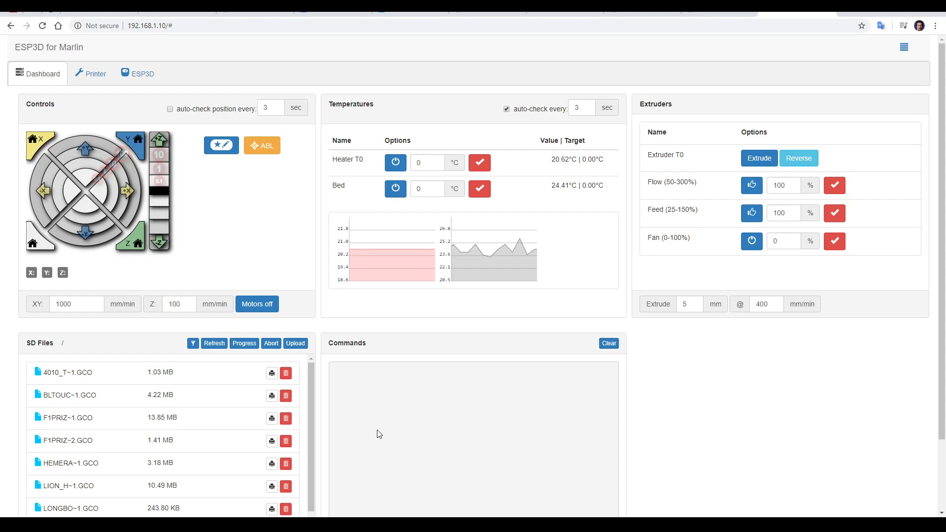
scroll(237, 415, down, 1)
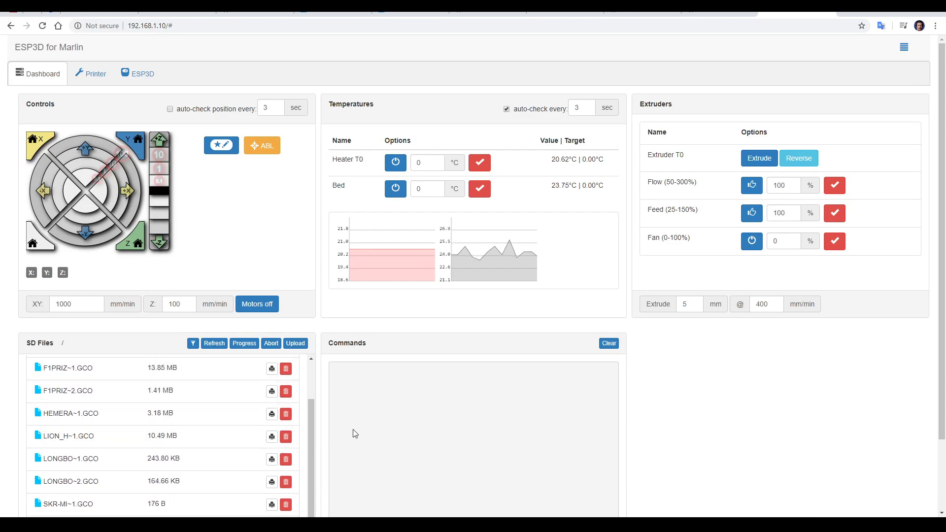
click(720, 6)
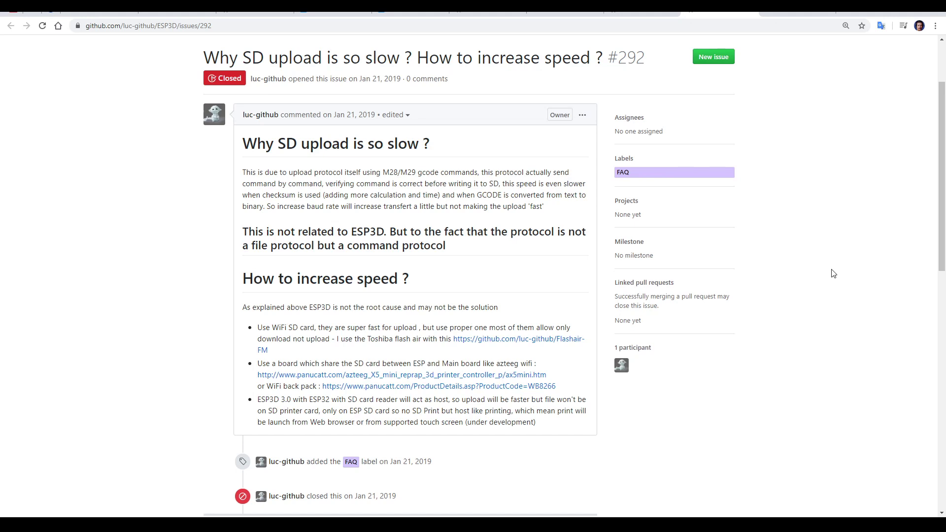
- Read down GitHub issue #292 explaining that M28/M29 protocol makes SD uploads slow
scroll(833, 273, down, 1)
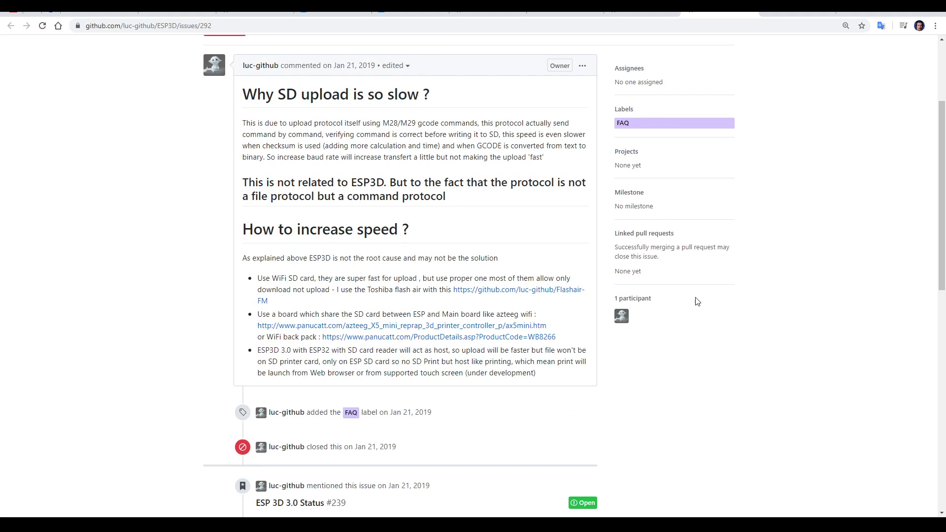